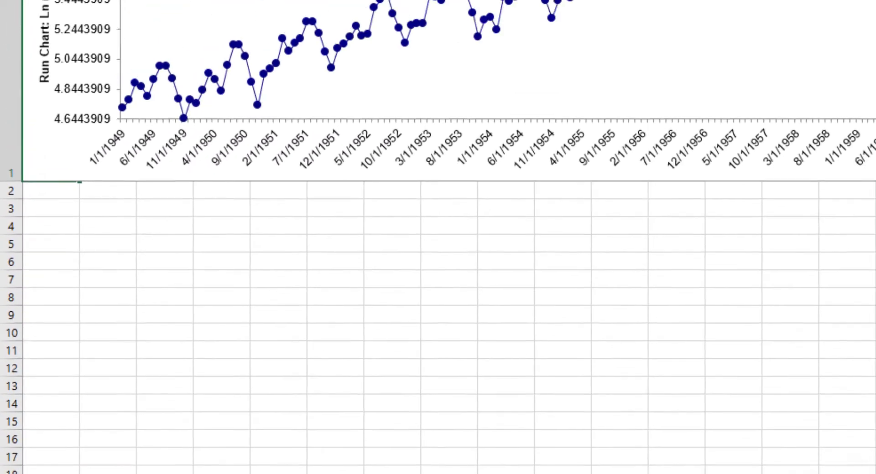
On Sheet1, open the Difference Data utility and assign Ln (Airline Passengers) as the numeric time series
{"action": "left_click", "coordinate": [117, 446]}
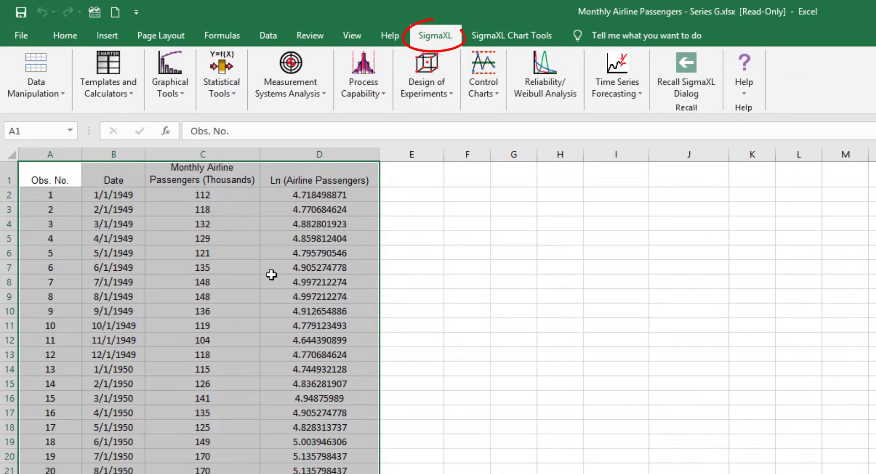
{"action": "left_click", "coordinate": [613, 94]}
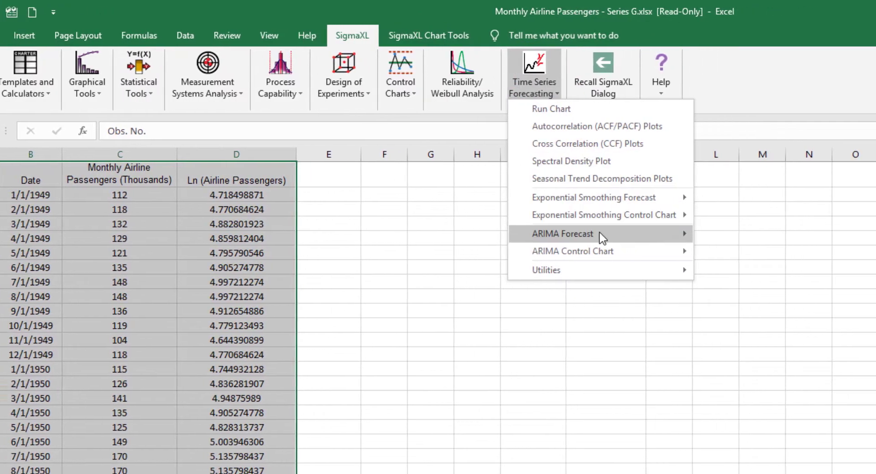
{"action": "mouse_move", "coordinate": [669, 273]}
{"action": "left_click", "coordinate": [637, 276]}
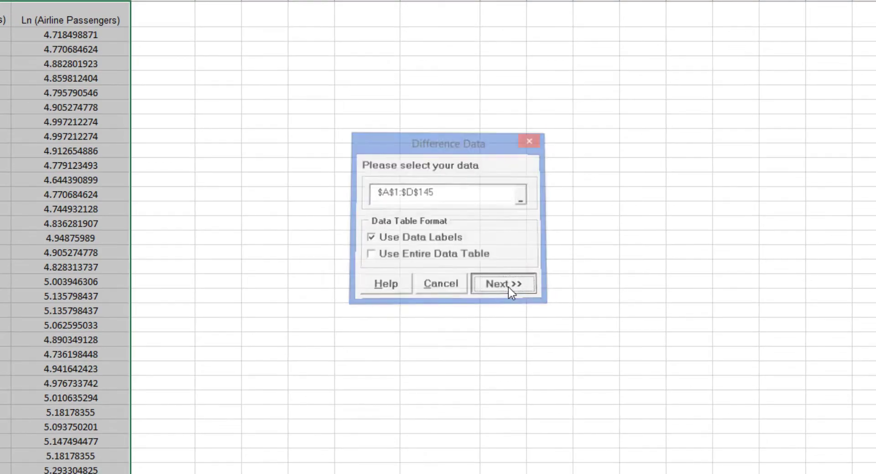
{"action": "left_click", "coordinate": [508, 287]}
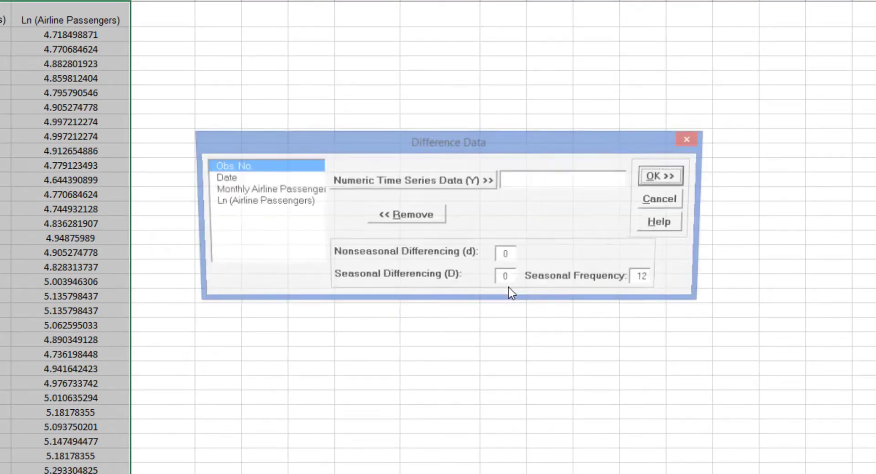
{"action": "left_click", "coordinate": [262, 205]}
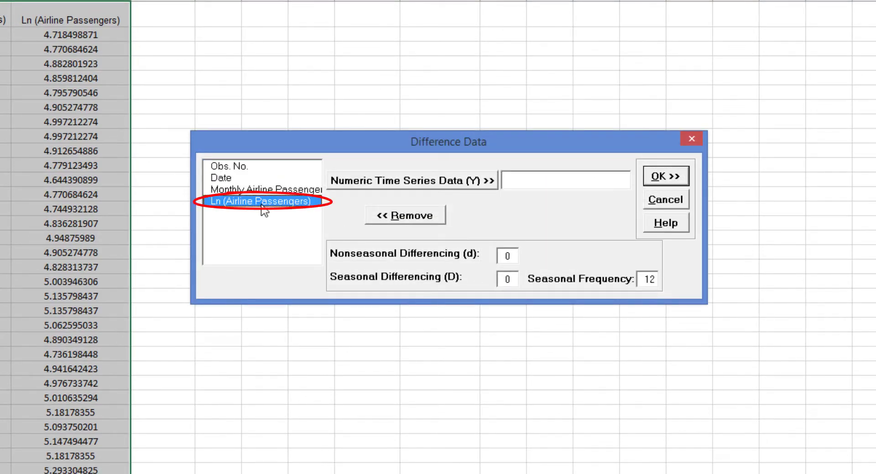
{"action": "left_click", "coordinate": [404, 181]}
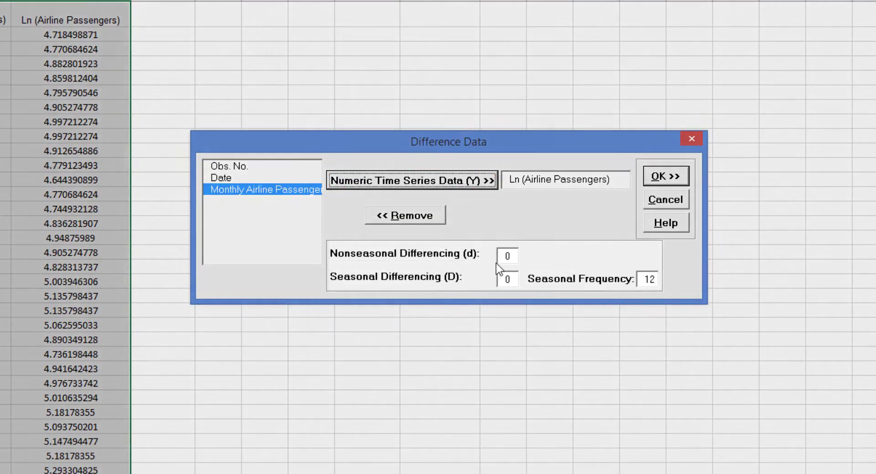
Set nonseasonal differencing d to 1 and seasonal differencing D to 1, then create the differenced data
{"action": "type", "text": "1"}
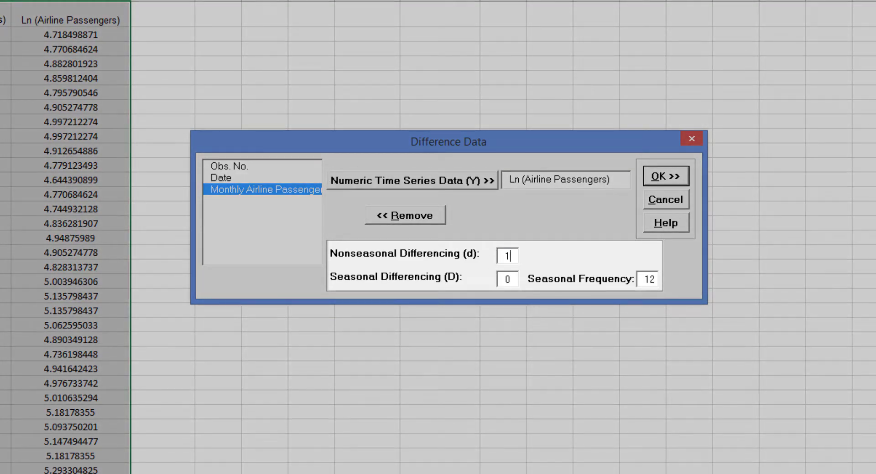
{"action": "key", "text": "Tab"}
{"action": "type", "text": "1"}
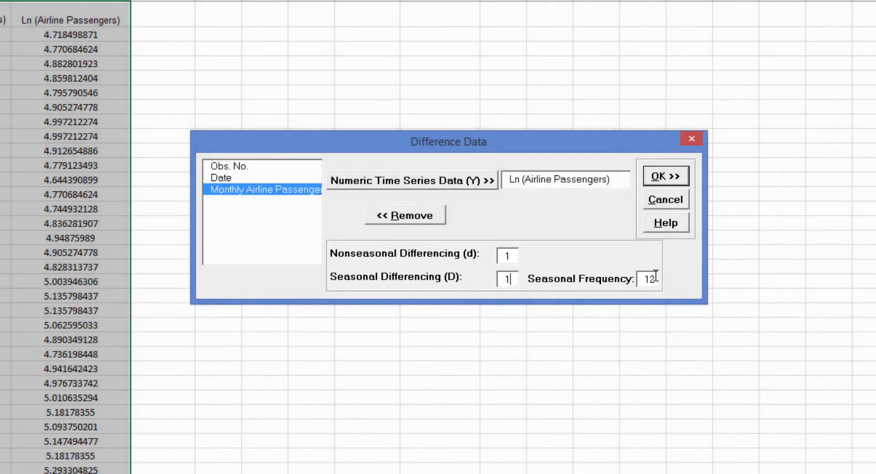
{"action": "key", "text": "Return"}
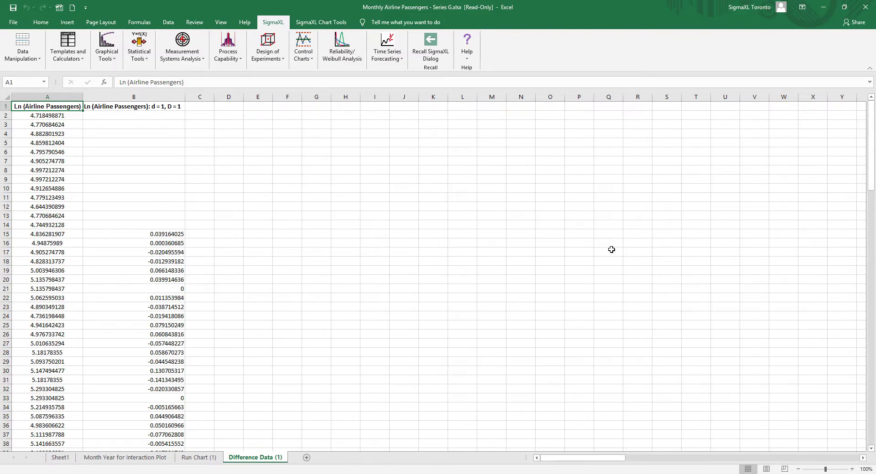
Generate a run chart from the selected differenced data columns
{"action": "left_click", "coordinate": [387, 54]}
{"action": "left_click", "coordinate": [385, 65]}
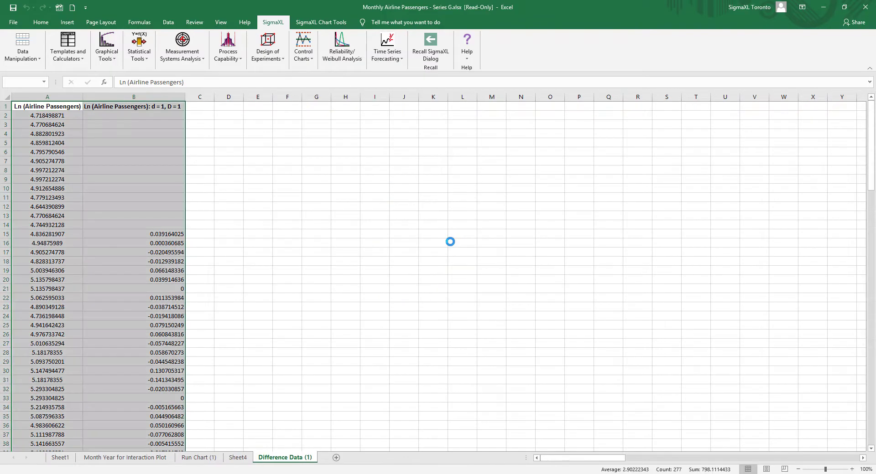
{"action": "left_click", "coordinate": [330, 188]}
{"action": "left_click", "coordinate": [403, 185]}
{"action": "left_click", "coordinate": [357, 245]}
{"action": "left_click", "coordinate": [352, 291]}
{"action": "left_click", "coordinate": [588, 186]}
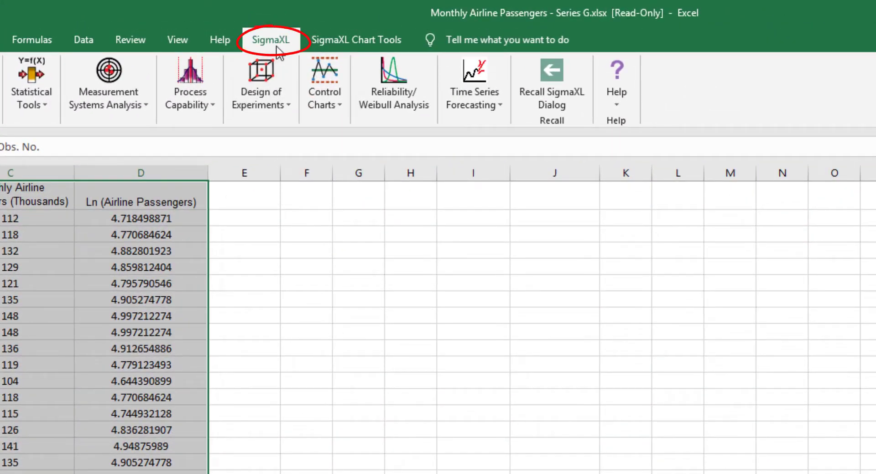
Start an ARIMA Forecast on Sheet1's data with Monthly Airline Passengers as Y and Date as time axis labels
{"action": "left_click", "coordinate": [474, 103]}
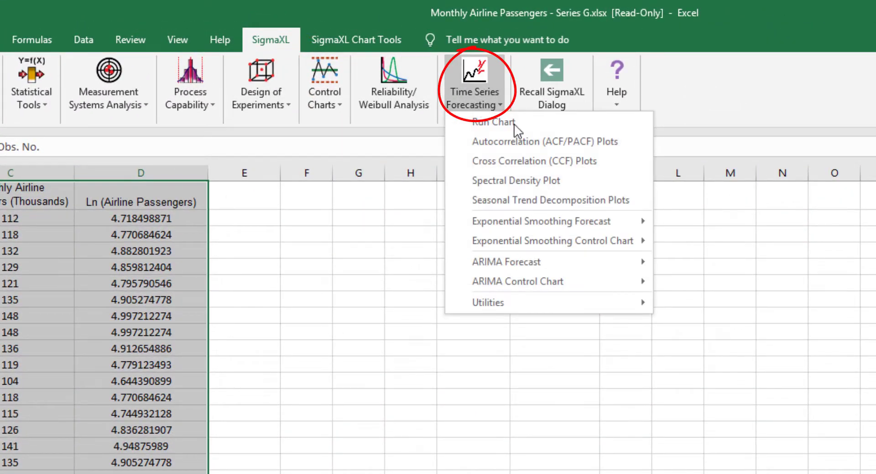
{"action": "mouse_move", "coordinate": [537, 272]}
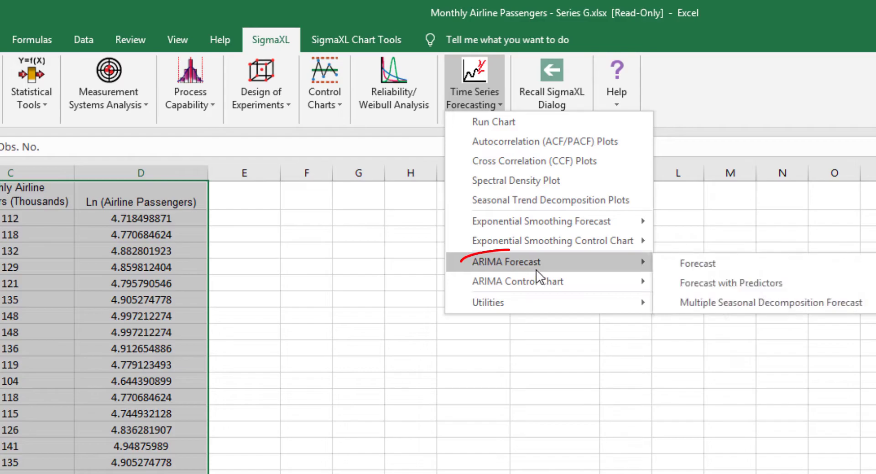
{"action": "left_click", "coordinate": [701, 266]}
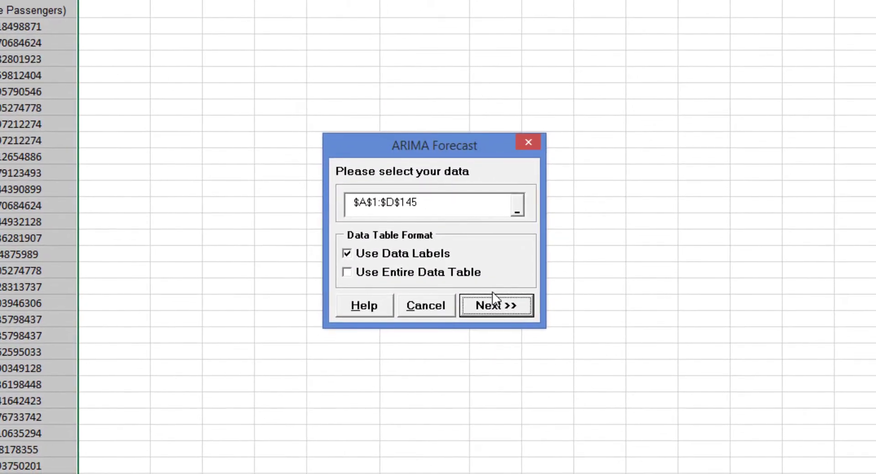
{"action": "left_click", "coordinate": [495, 301]}
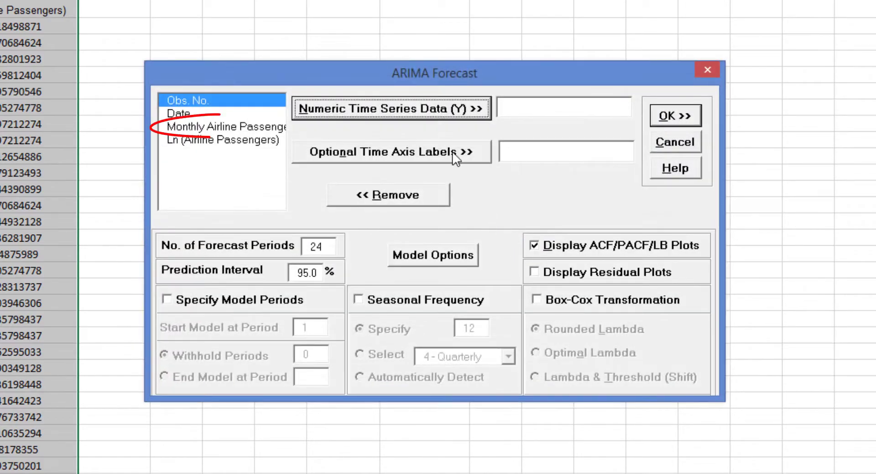
{"action": "left_click", "coordinate": [219, 127]}
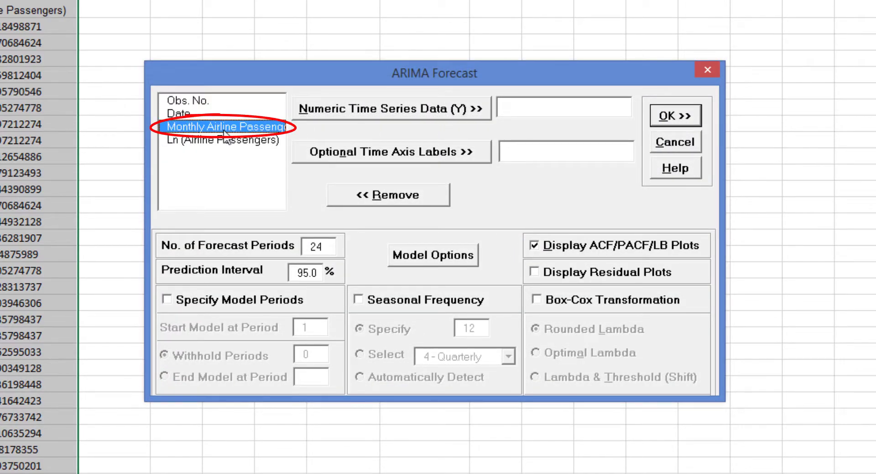
{"action": "left_click", "coordinate": [366, 118]}
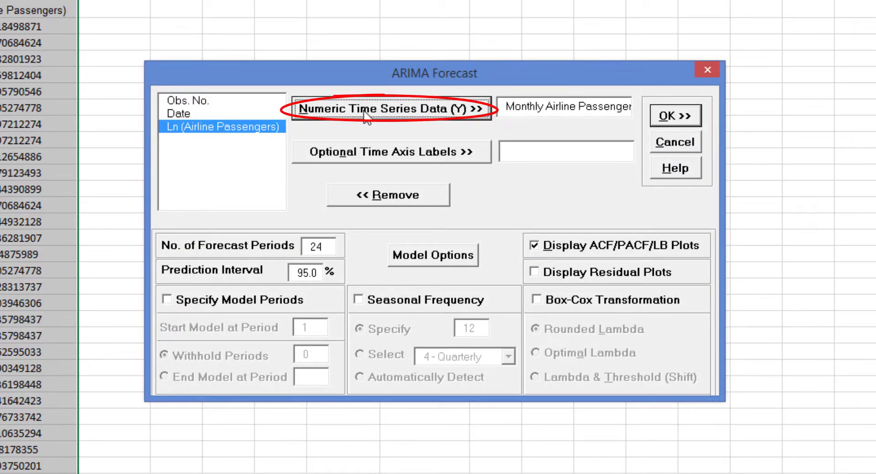
{"action": "left_click", "coordinate": [196, 114]}
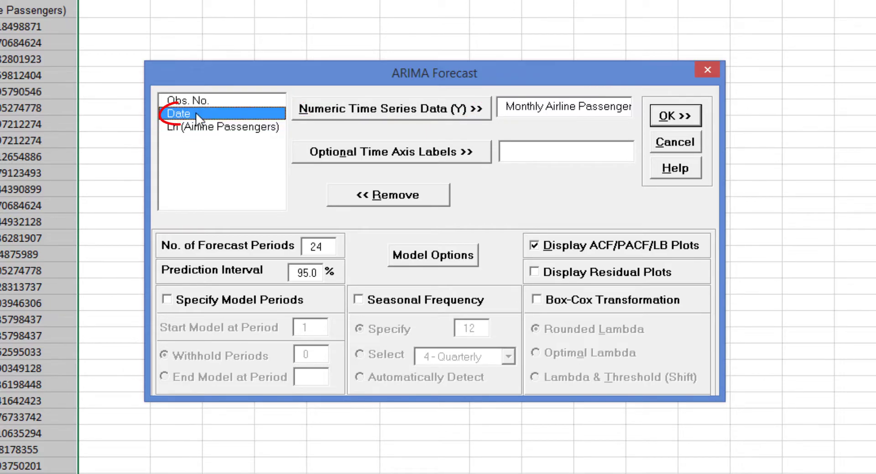
{"action": "left_click", "coordinate": [379, 151]}
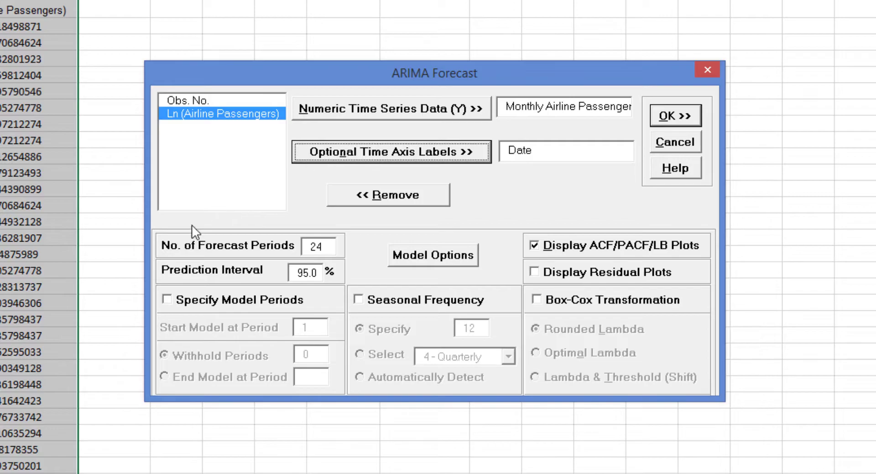
Specify model periods withholding 24 periods, using the Multi-Step-Ahead withhold forecast type
{"action": "left_click", "coordinate": [189, 302]}
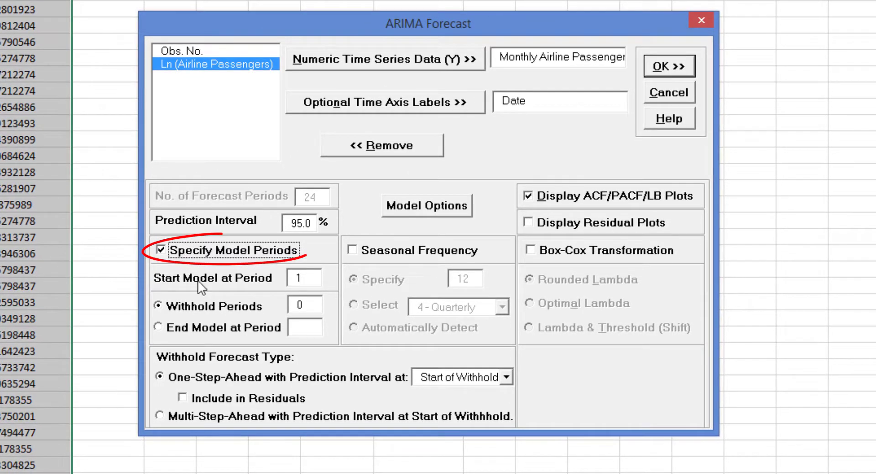
{"action": "left_click", "coordinate": [225, 303]}
{"action": "left_click_drag", "start_coordinate": [320, 304], "coordinate": [275, 299]}
{"action": "type", "text": "24"}
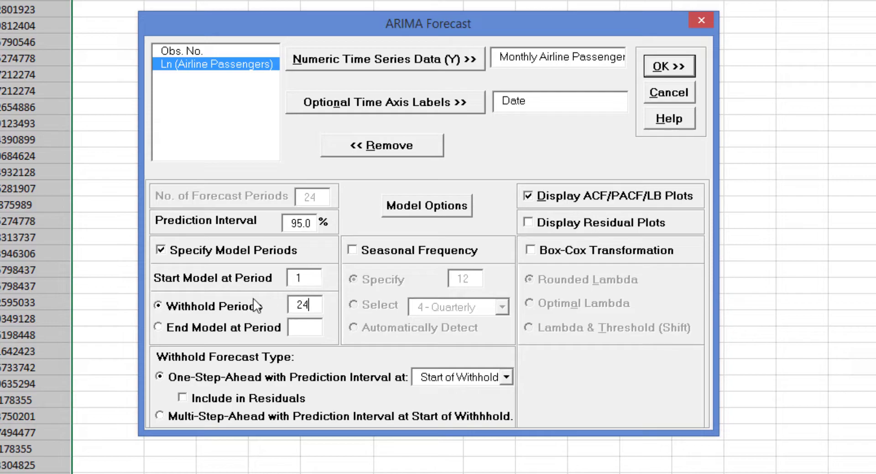
{"action": "left_click", "coordinate": [209, 422]}
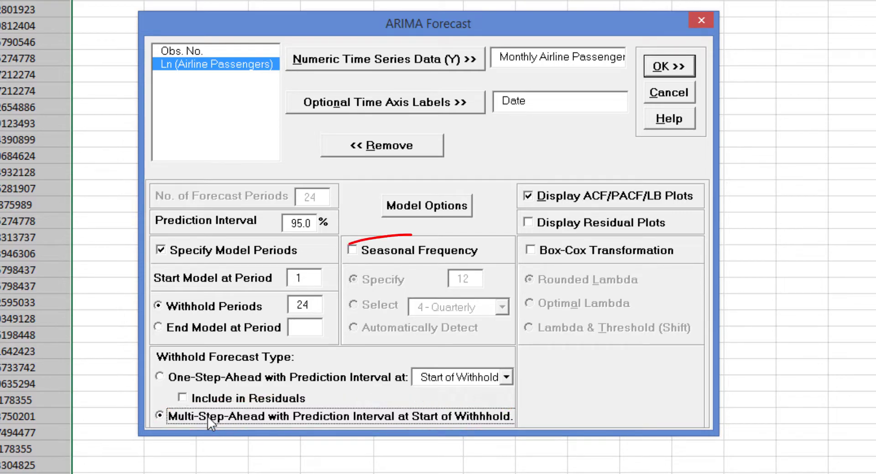
Enable the Seasonal Frequency, Display Residual Plots and Box-Cox Transformation options
{"action": "left_click", "coordinate": [390, 252]}
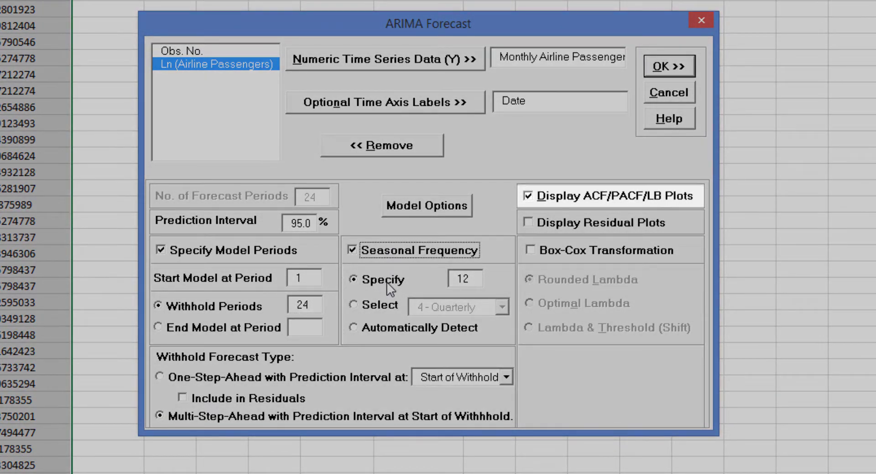
{"action": "left_click", "coordinate": [555, 221]}
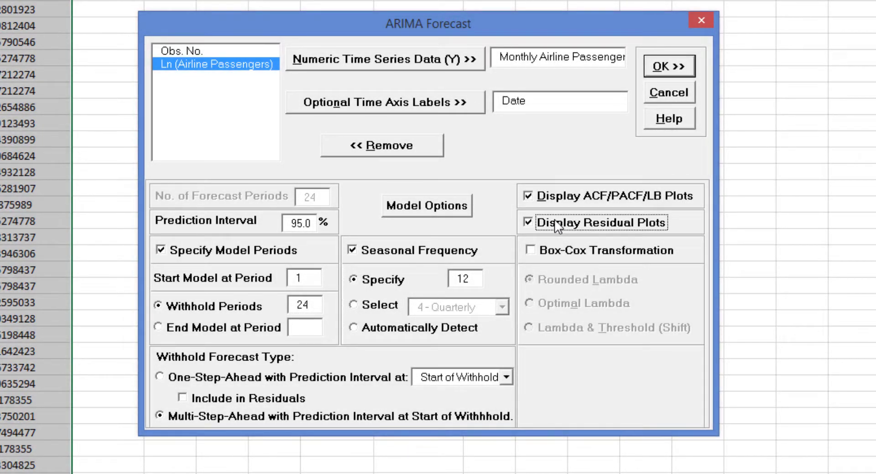
{"action": "left_click", "coordinate": [556, 254]}
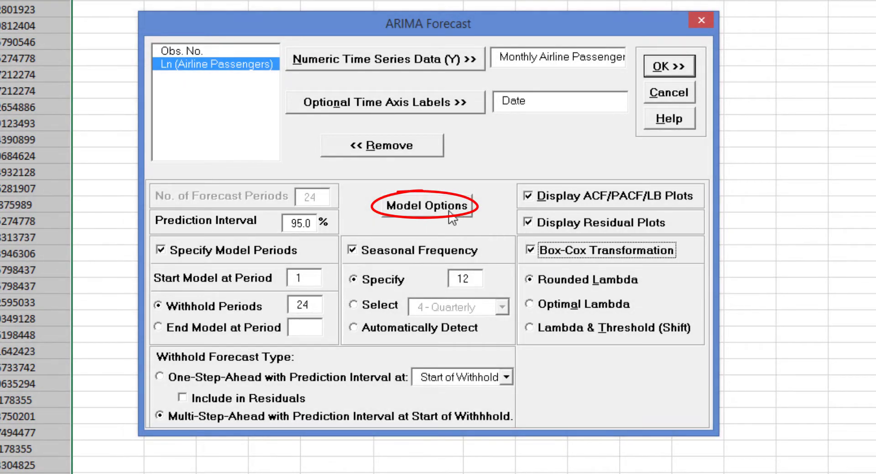
Keep Automatic Model Selection in Model Options and run the ARIMA forecast
{"action": "left_click", "coordinate": [449, 206]}
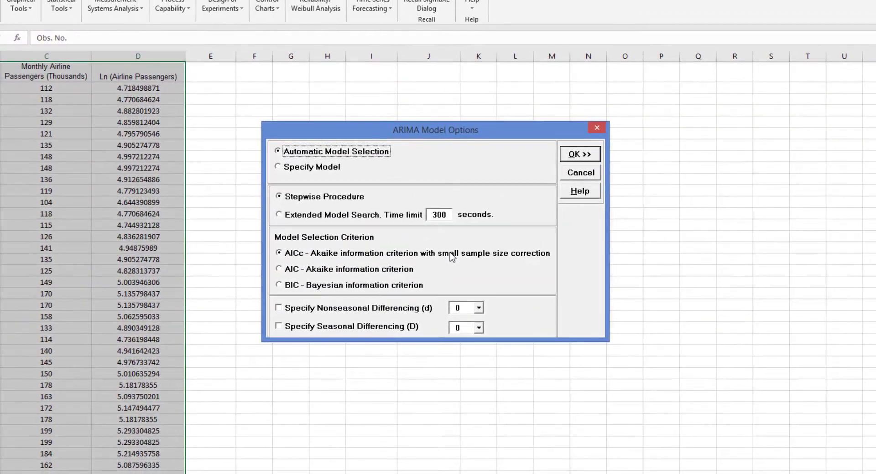
{"action": "left_click", "coordinate": [330, 169]}
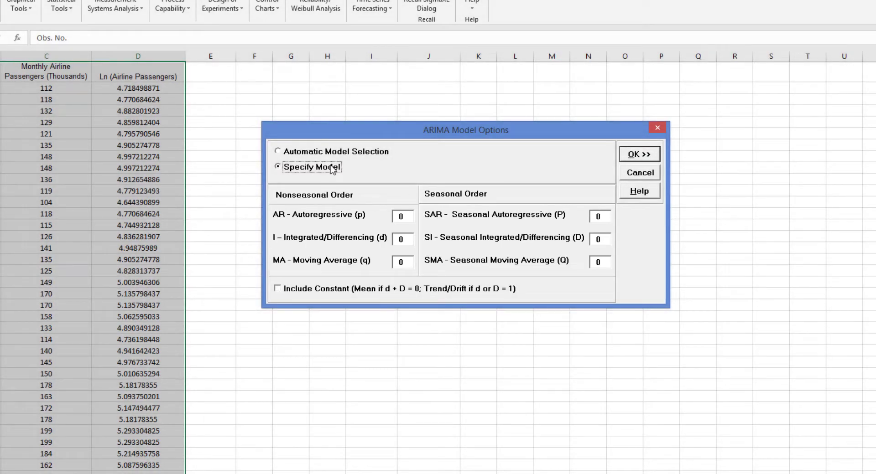
{"action": "left_click", "coordinate": [340, 151]}
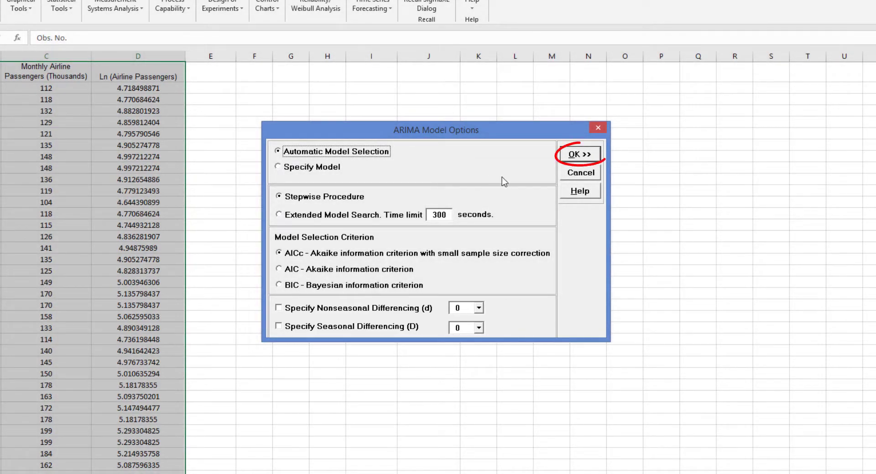
{"action": "left_click", "coordinate": [585, 156]}
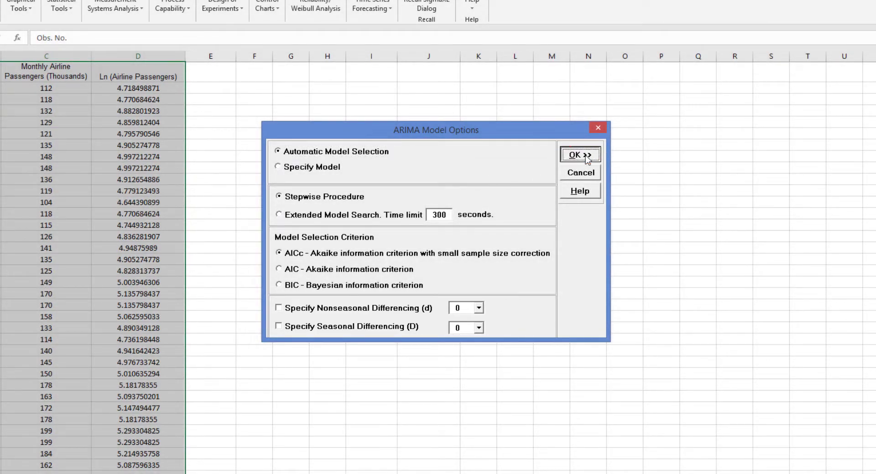
{"action": "left_click", "coordinate": [603, 121]}
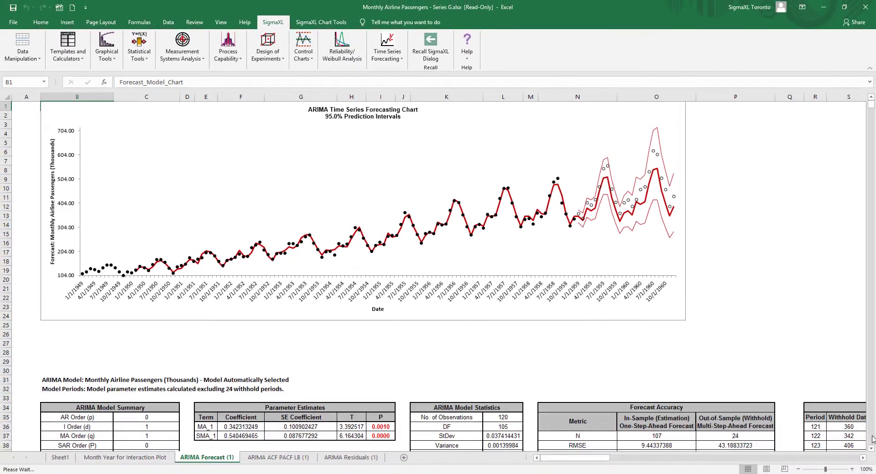
Review the forecast tables, the ACF/PACF/LB plots sheet and the residuals sheet
{"action": "left_click", "coordinate": [871, 449]}
{"action": "scroll", "coordinate": [872, 450], "scroll_direction": "down", "scroll_amount": 8}
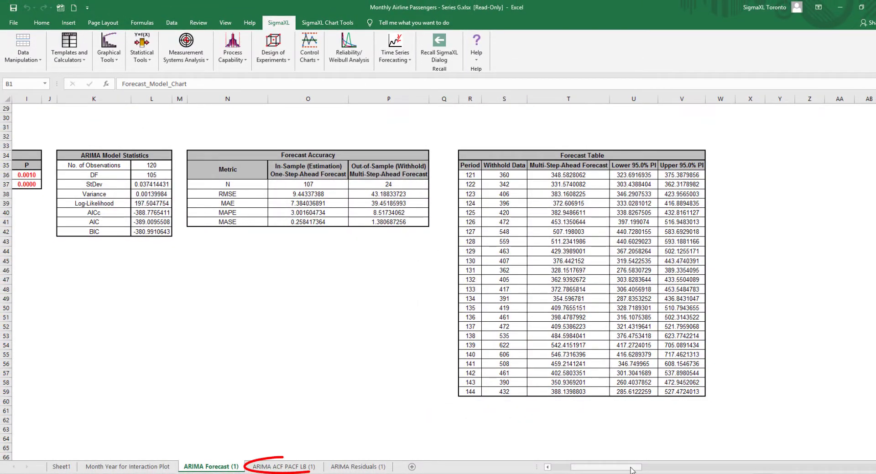
{"action": "left_click", "coordinate": [282, 466]}
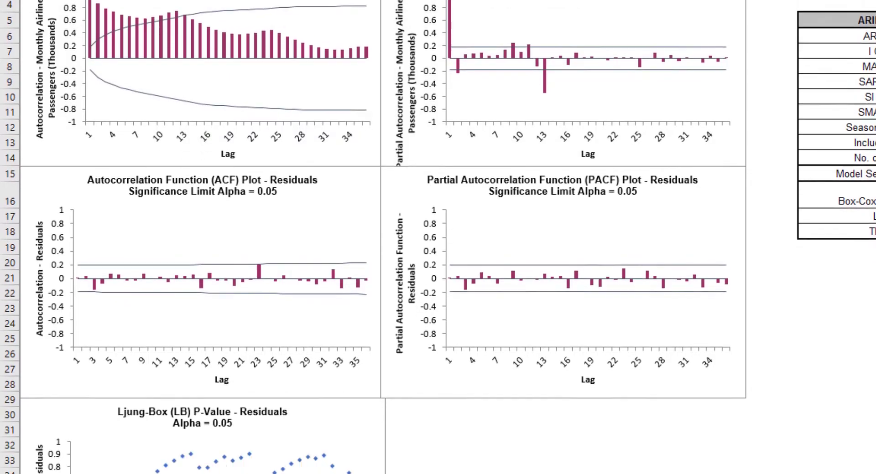
{"action": "scroll", "coordinate": [438, 219], "scroll_direction": "down", "scroll_amount": 2}
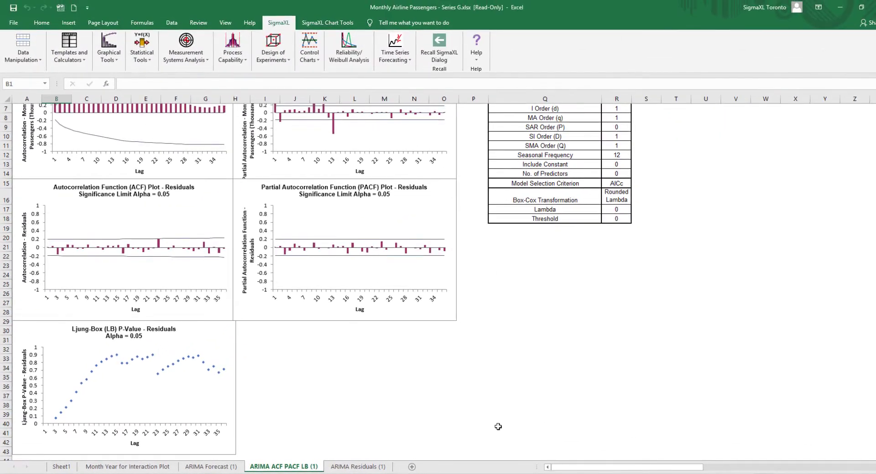
{"action": "left_click", "coordinate": [358, 467]}
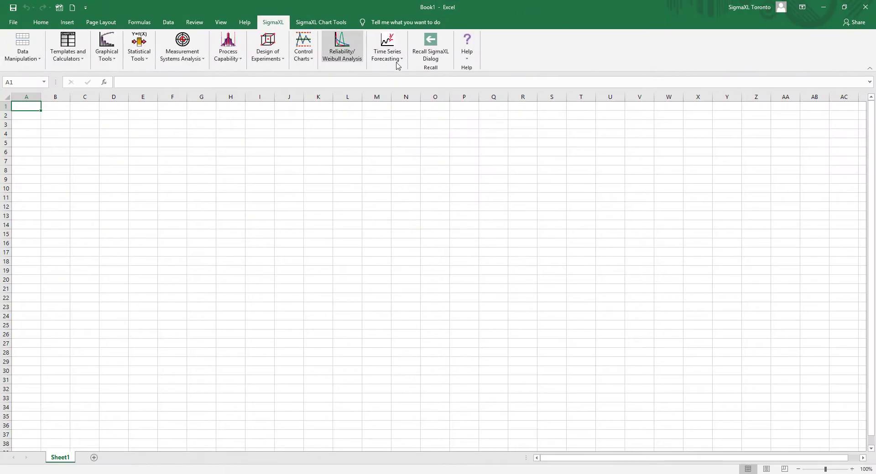
Open the SigmaXL sample data file Daily Electricity Demand with Predictors - ElecDaily.xlsx
{"action": "left_click", "coordinate": [464, 54]}
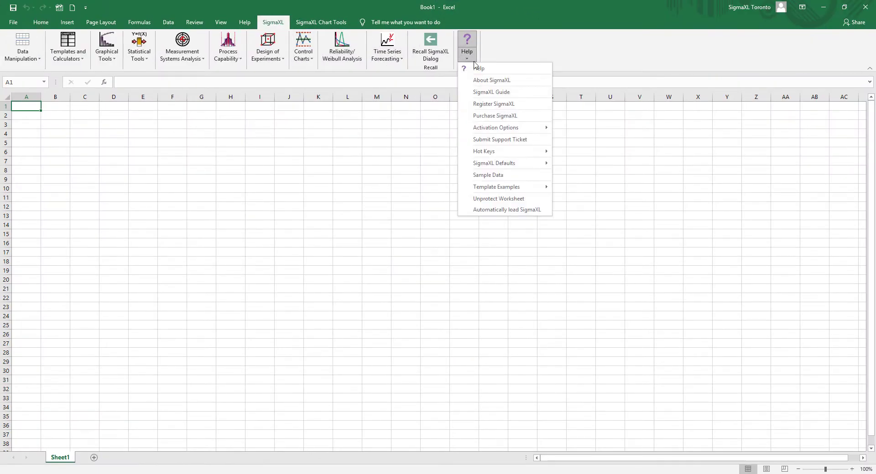
{"action": "left_click", "coordinate": [529, 178]}
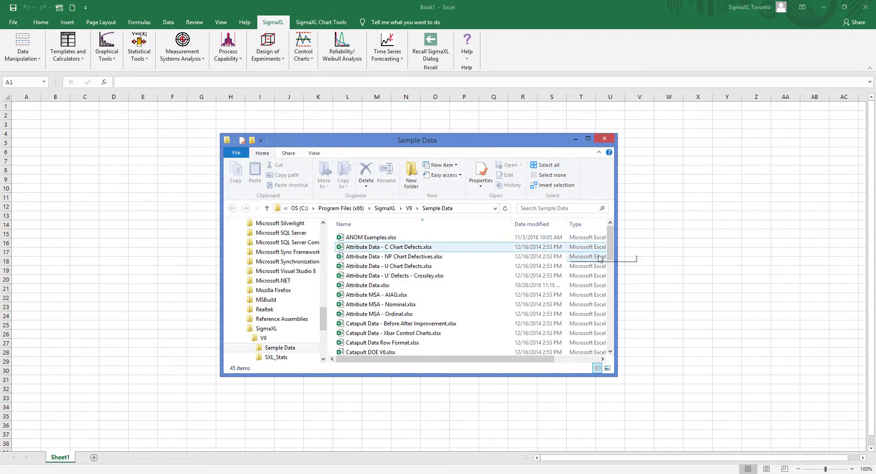
{"action": "left_click_drag", "start_coordinate": [610, 235], "coordinate": [611, 272]}
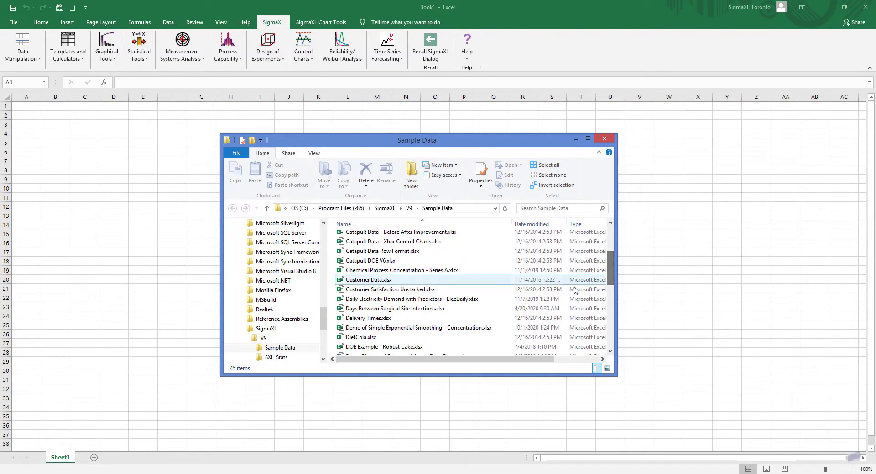
{"action": "left_click", "coordinate": [454, 301]}
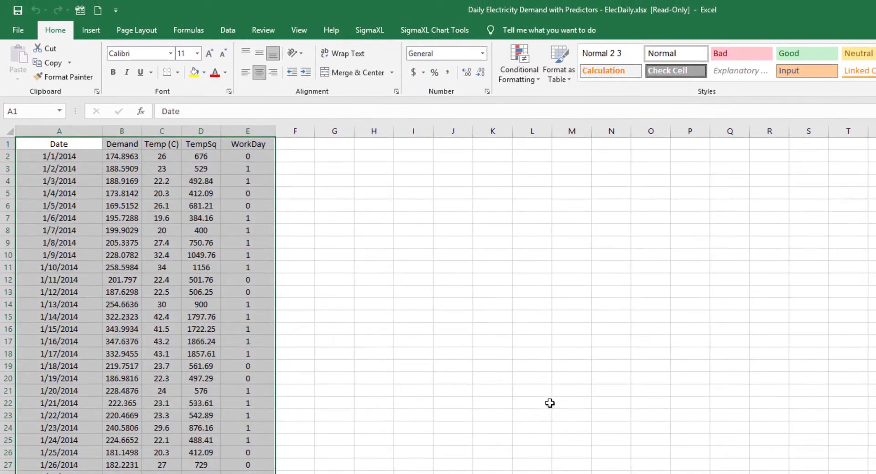
Start a Run Chart on the data with Demand as the numeric data variable and Date as the X-axis labels
{"action": "left_click", "coordinate": [369, 30]}
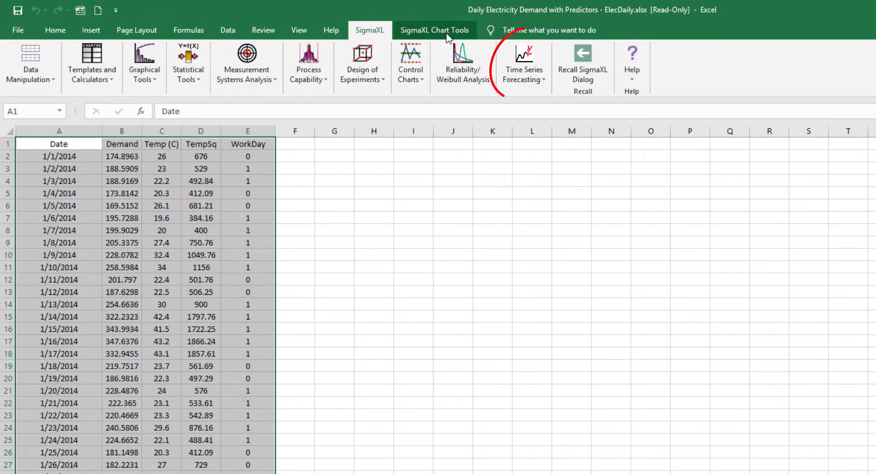
{"action": "left_click", "coordinate": [524, 76]}
{"action": "left_click", "coordinate": [529, 90]}
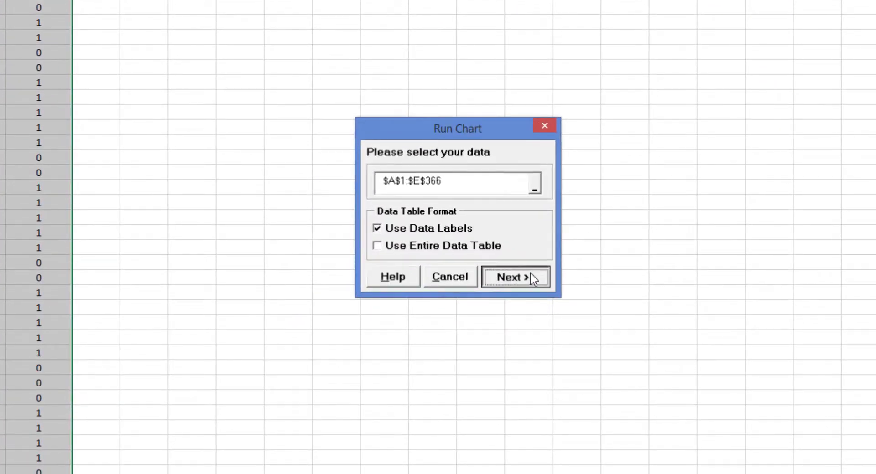
{"action": "left_click", "coordinate": [611, 355]}
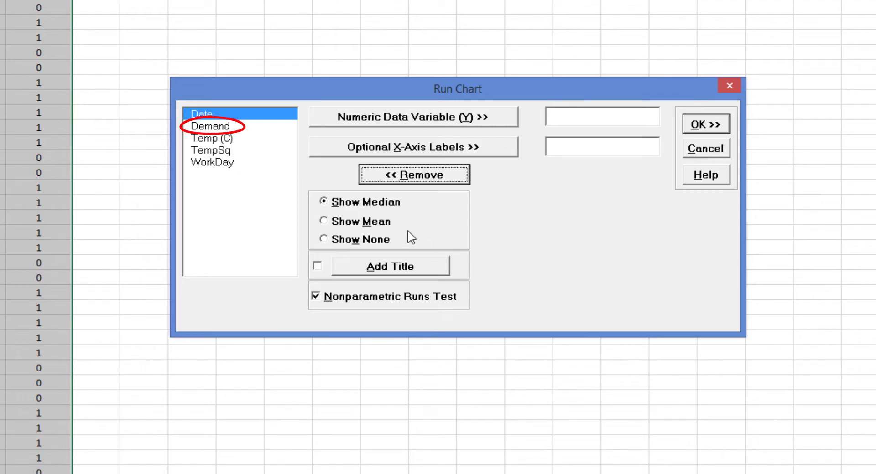
{"action": "left_click", "coordinate": [209, 126]}
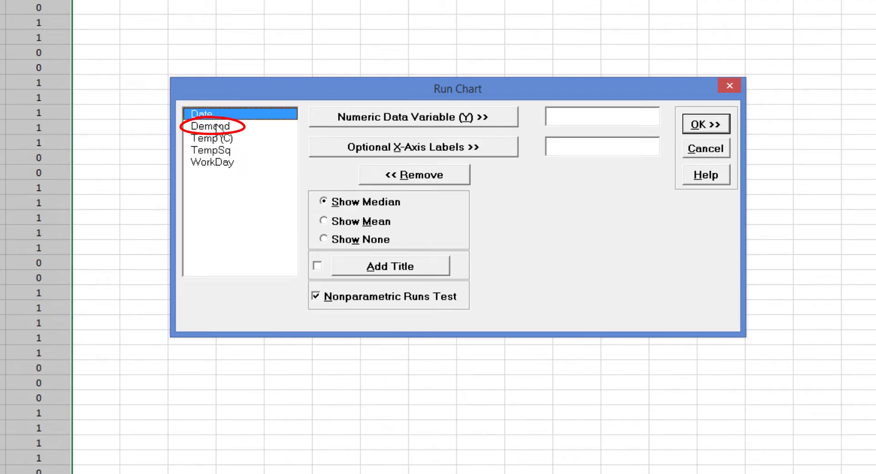
{"action": "left_click", "coordinate": [414, 120]}
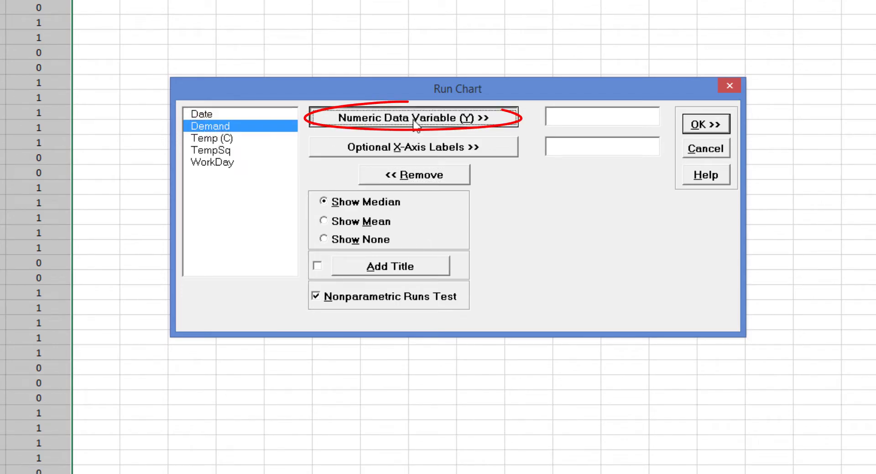
{"action": "left_click", "coordinate": [203, 115]}
{"action": "left_click", "coordinate": [410, 153]}
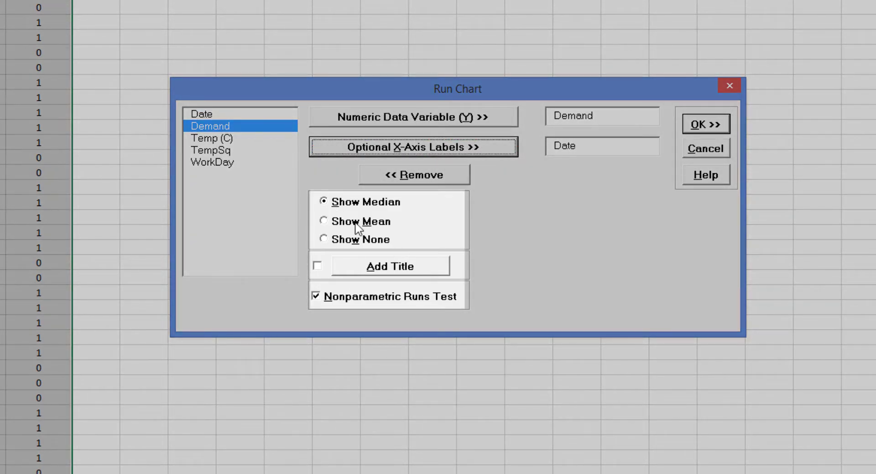
Choose Show Mean, clear the Nonparametric Runs Test option and generate the run chart
{"action": "left_click", "coordinate": [357, 222]}
{"action": "left_click", "coordinate": [383, 304]}
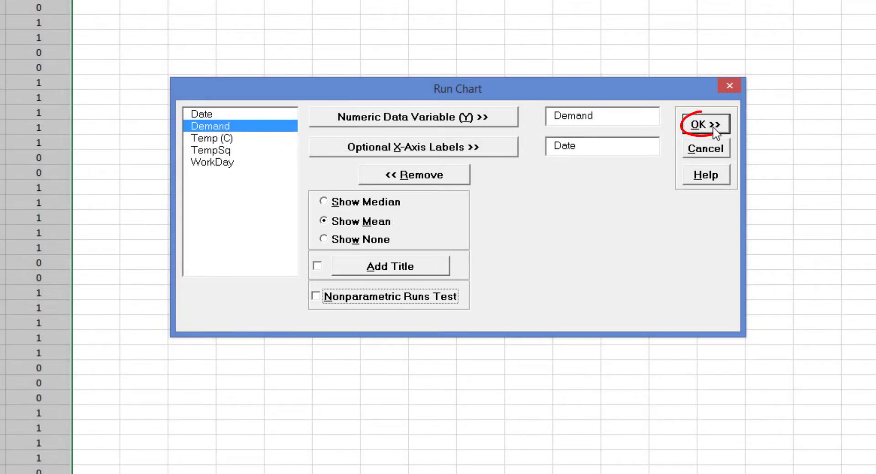
{"action": "left_click", "coordinate": [711, 127]}
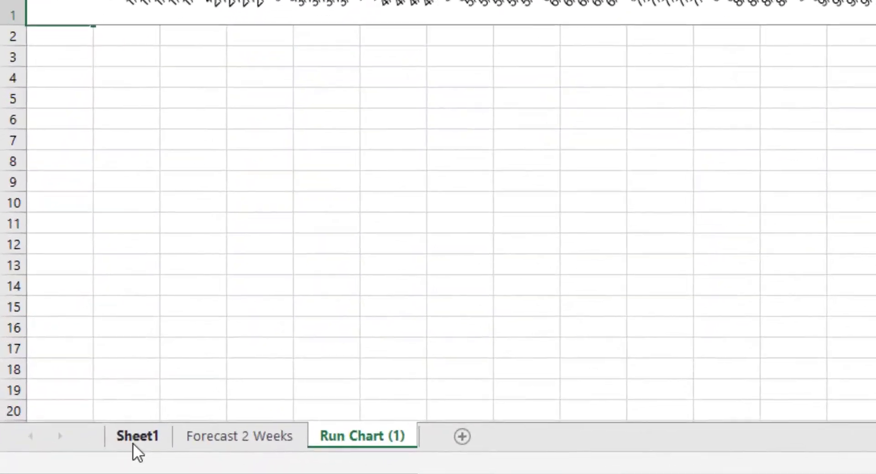
From the data sheet, create a scatter plot with Demand as the response and Temp (C) as the predictor
{"action": "left_click", "coordinate": [58, 462]}
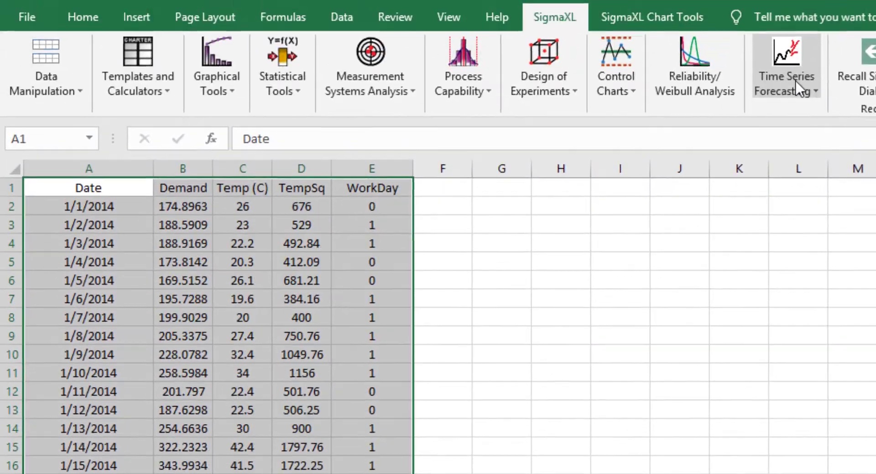
{"action": "left_click", "coordinate": [220, 85]}
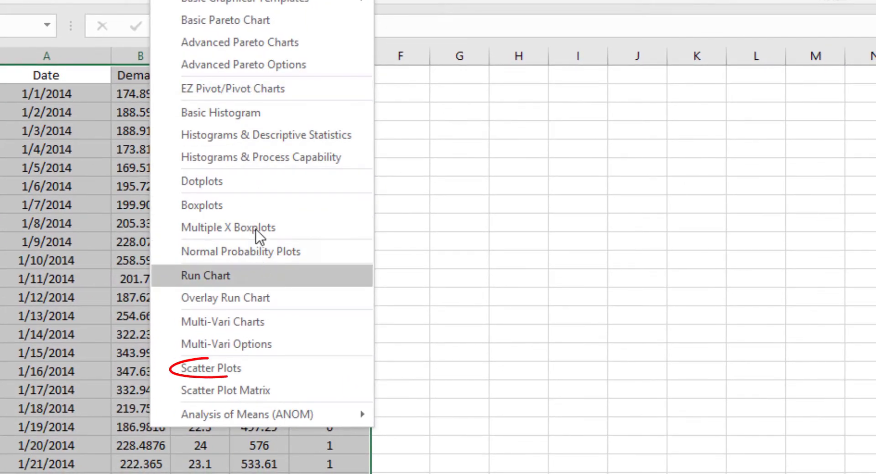
{"action": "left_click", "coordinate": [275, 375]}
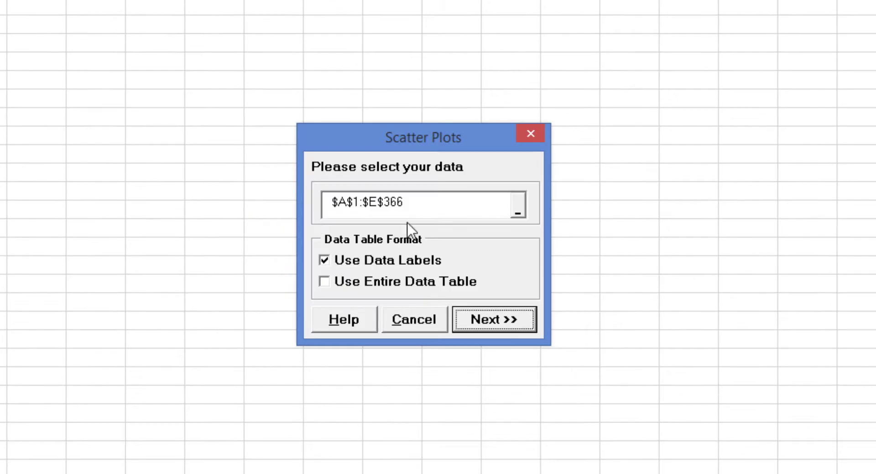
{"action": "left_click", "coordinate": [495, 321]}
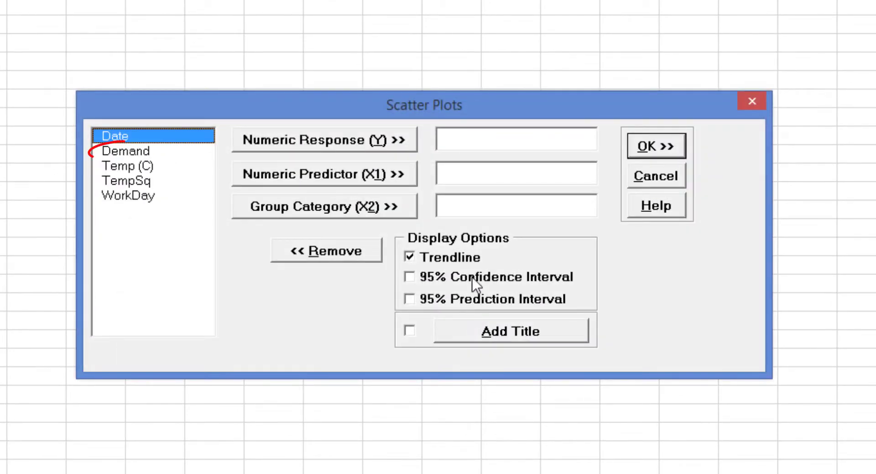
{"action": "left_click", "coordinate": [150, 152]}
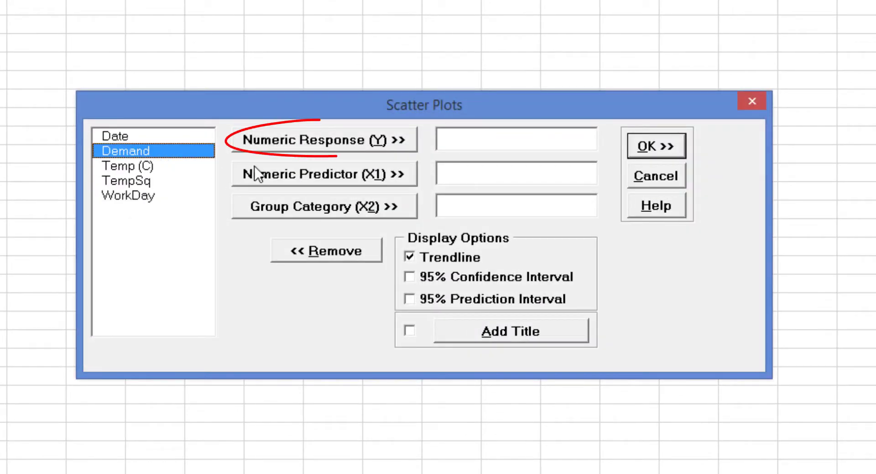
{"action": "left_click", "coordinate": [322, 152]}
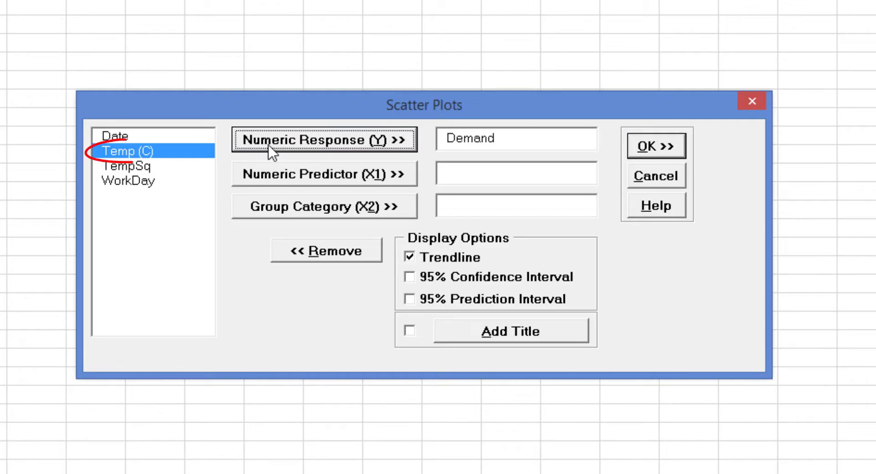
{"action": "left_click", "coordinate": [155, 152]}
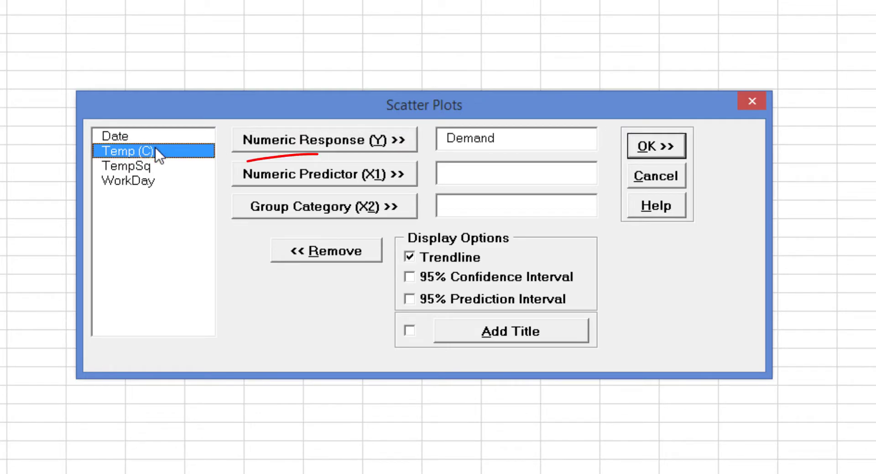
{"action": "left_click", "coordinate": [365, 183]}
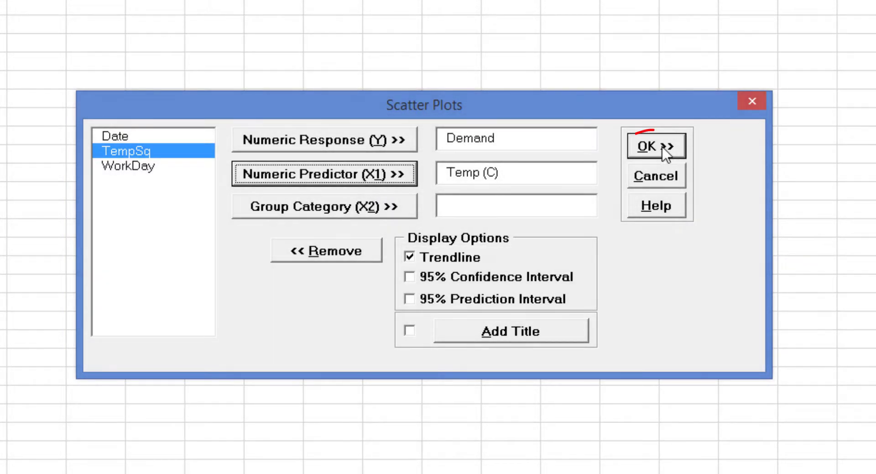
{"action": "left_click", "coordinate": [663, 147]}
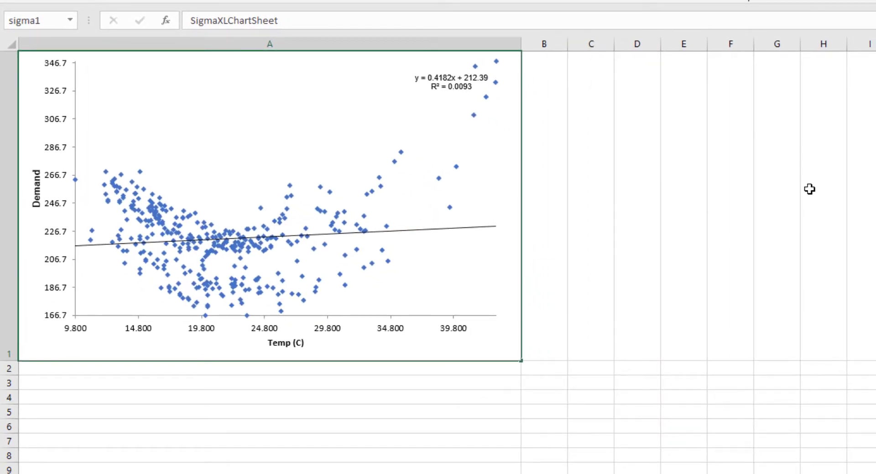
Change the scatter plot's trendline to a polynomial of order 2
{"action": "right_click", "coordinate": [426, 230]}
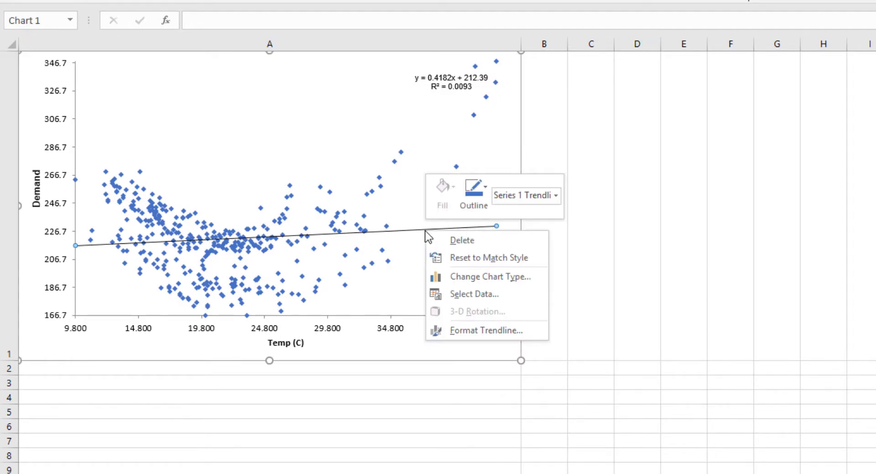
{"action": "left_click", "coordinate": [425, 231]}
{"action": "right_click", "coordinate": [425, 230]}
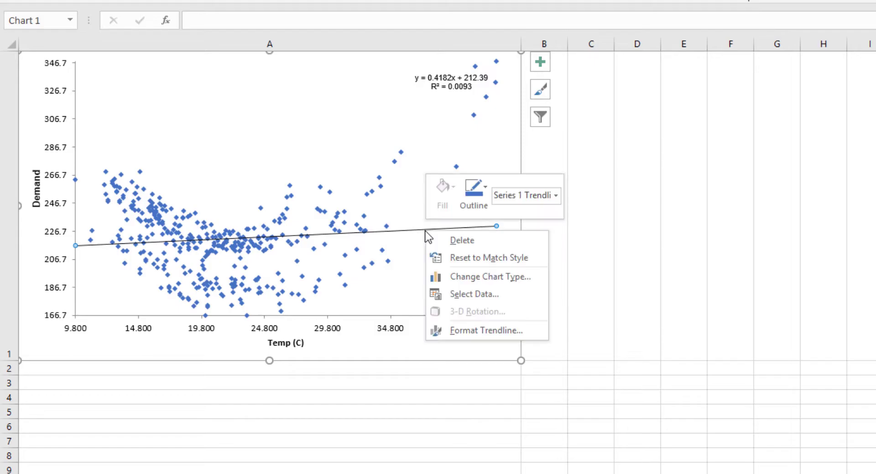
{"action": "left_click", "coordinate": [483, 331]}
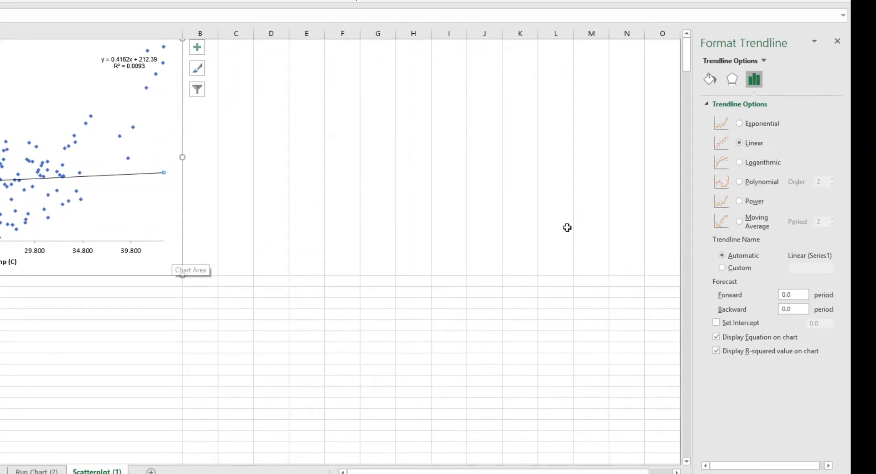
{"action": "left_click", "coordinate": [744, 183]}
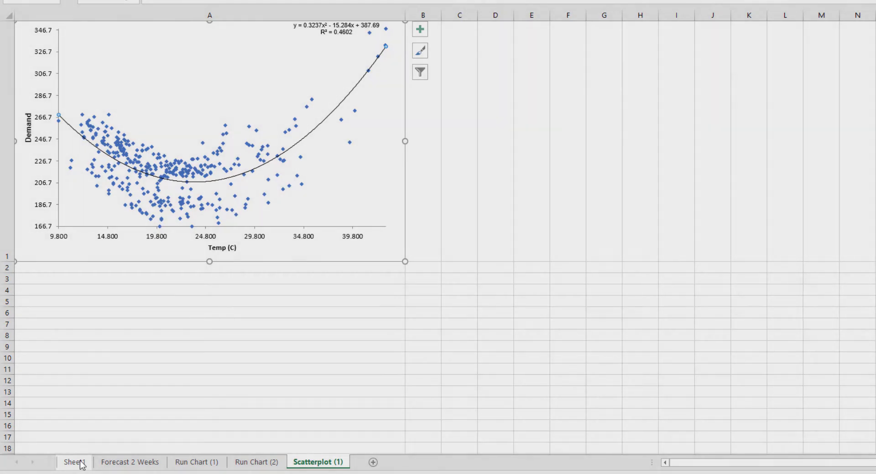
From the data sheet, create boxplots of Demand grouped by the WorkDay category
{"action": "left_click", "coordinate": [74, 463]}
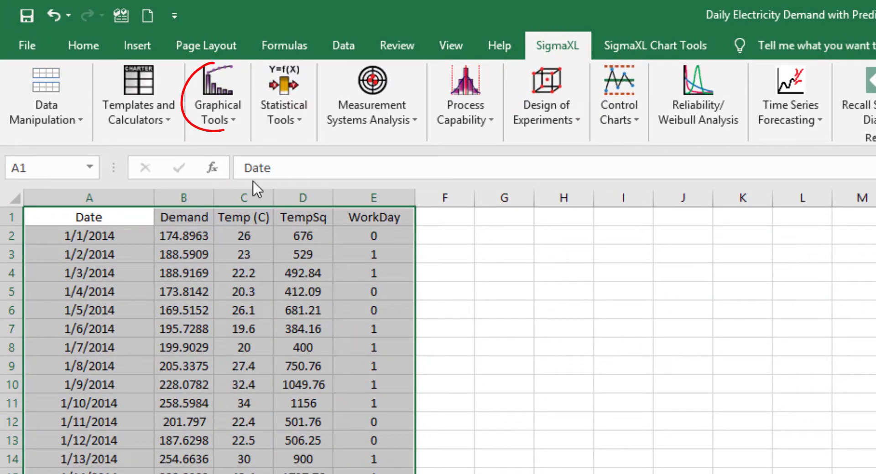
{"action": "left_click", "coordinate": [226, 114]}
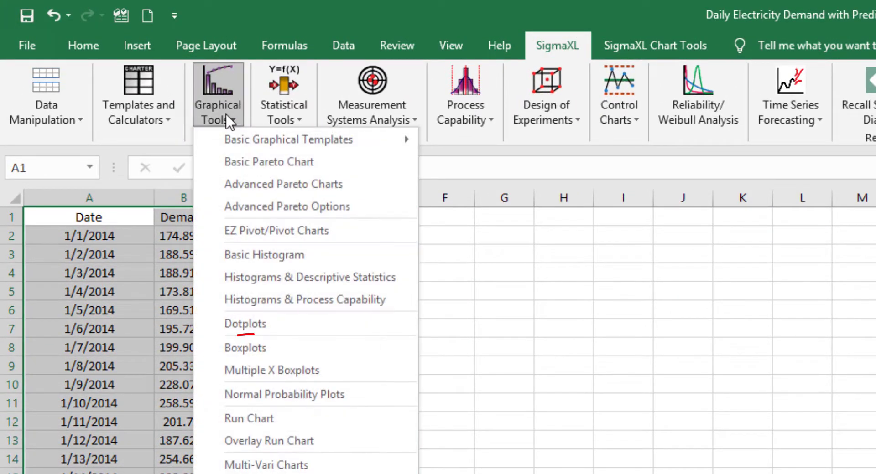
{"action": "left_click", "coordinate": [285, 351]}
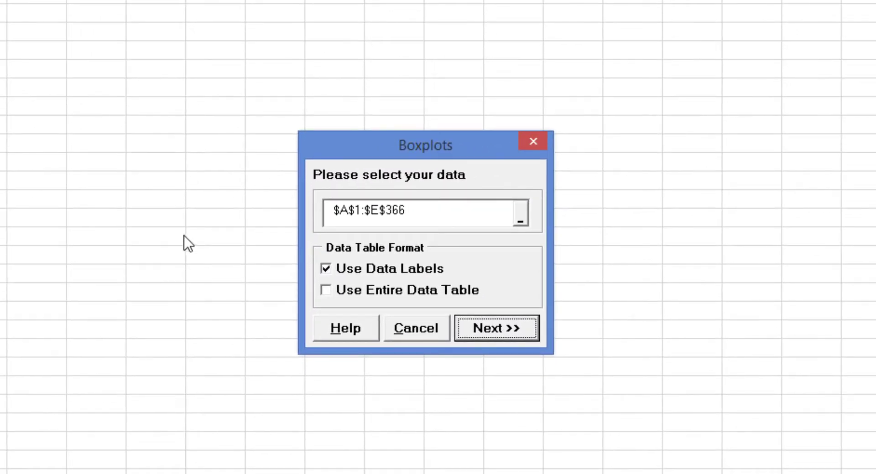
{"action": "left_click", "coordinate": [494, 329]}
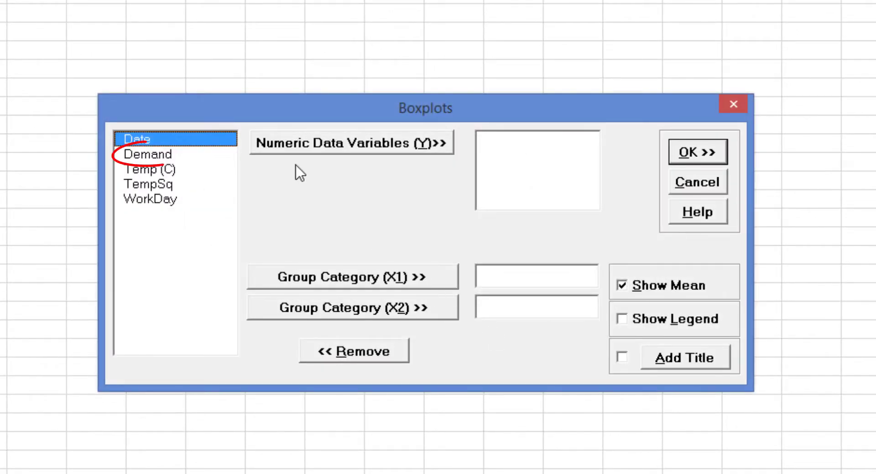
{"action": "left_click", "coordinate": [146, 155]}
{"action": "left_click", "coordinate": [313, 152]}
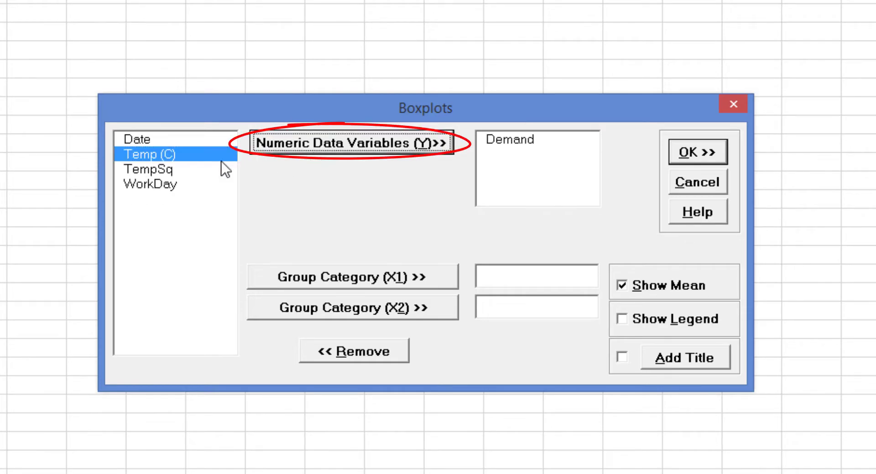
{"action": "left_click", "coordinate": [183, 184]}
{"action": "left_click", "coordinate": [415, 281]}
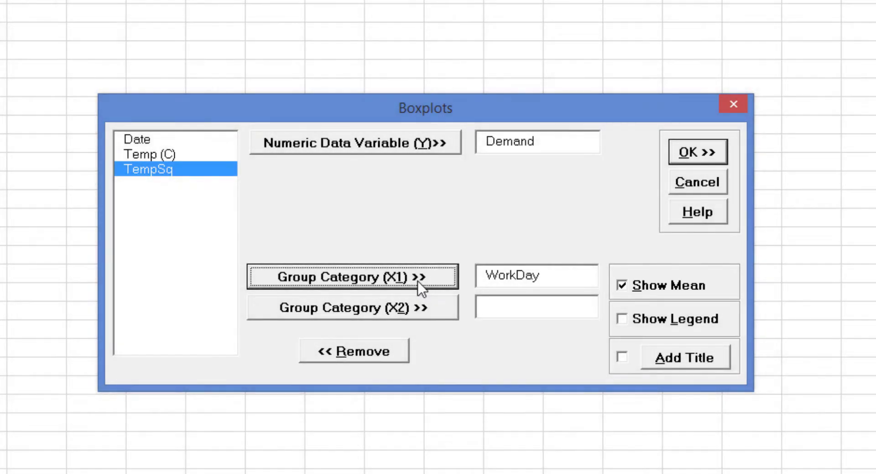
{"action": "left_click", "coordinate": [698, 152]}
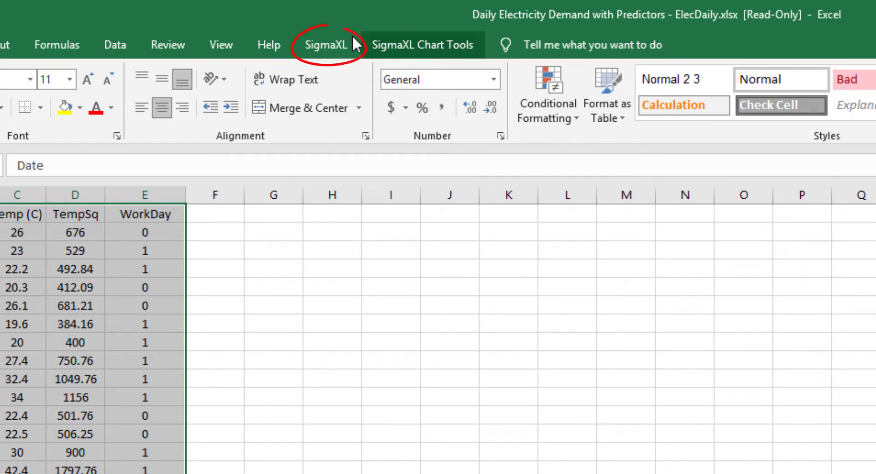
Create a spectral density plot of Demand from the data sheet
{"action": "left_click", "coordinate": [353, 37]}
{"action": "left_click", "coordinate": [564, 126]}
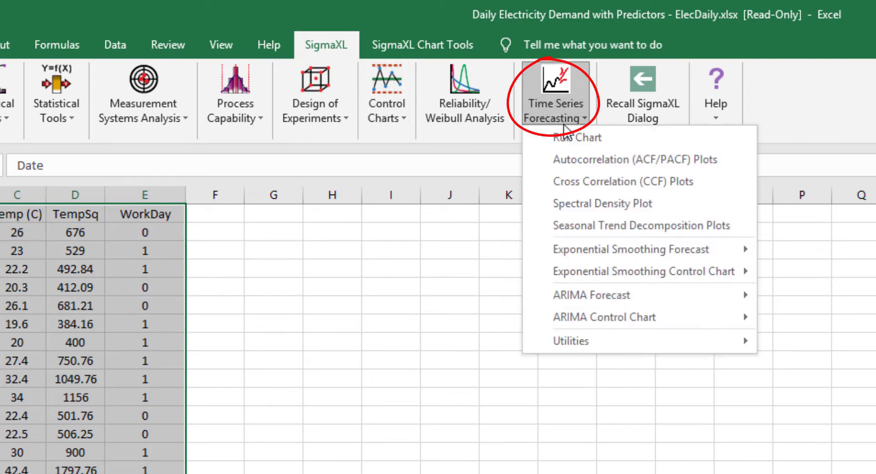
{"action": "left_click", "coordinate": [635, 209]}
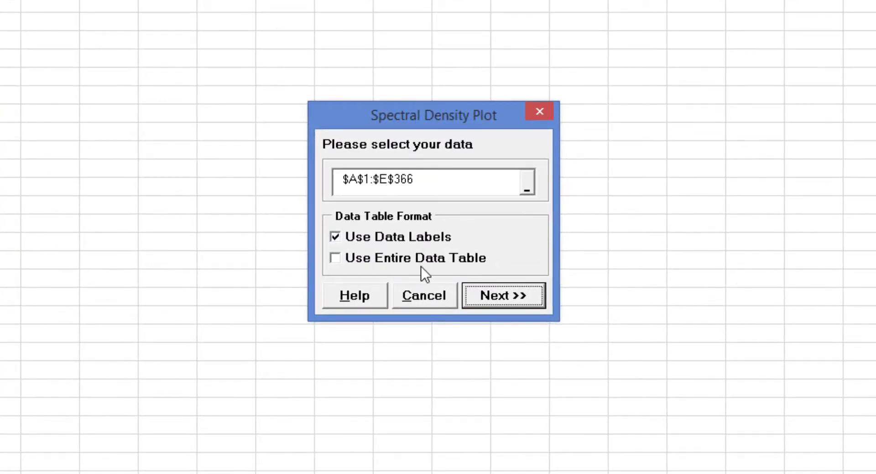
{"action": "left_click", "coordinate": [439, 260]}
{"action": "left_click", "coordinate": [513, 296]}
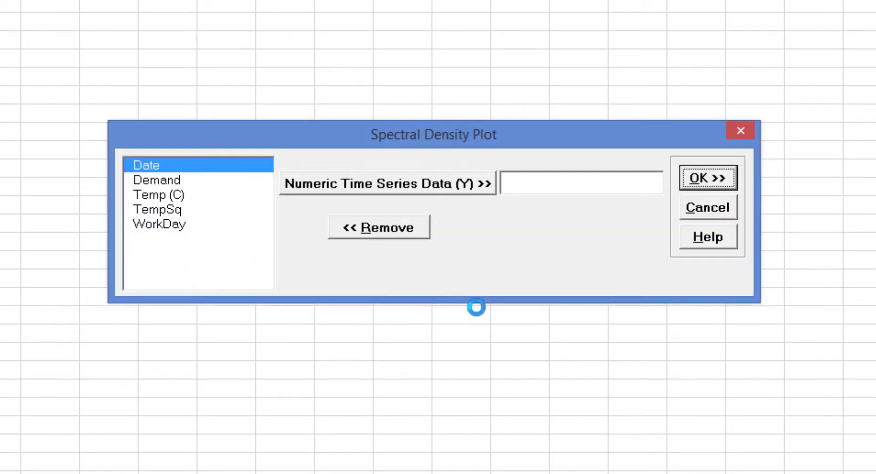
{"action": "left_click", "coordinate": [205, 181]}
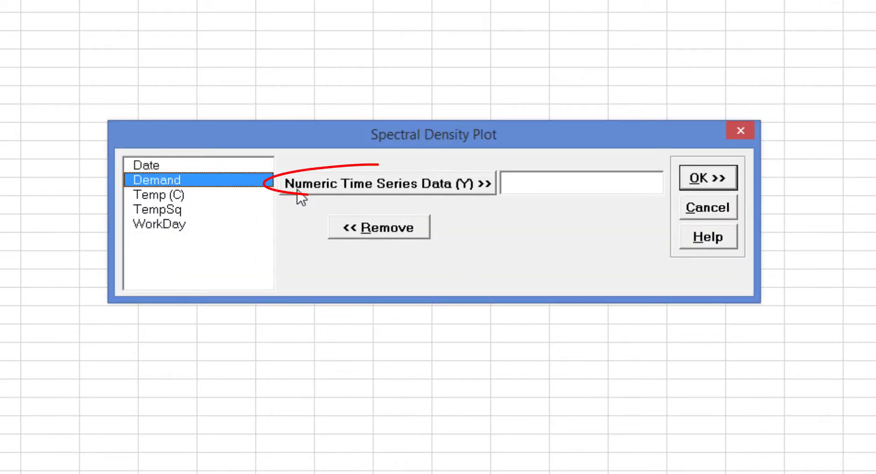
{"action": "left_click", "coordinate": [320, 184]}
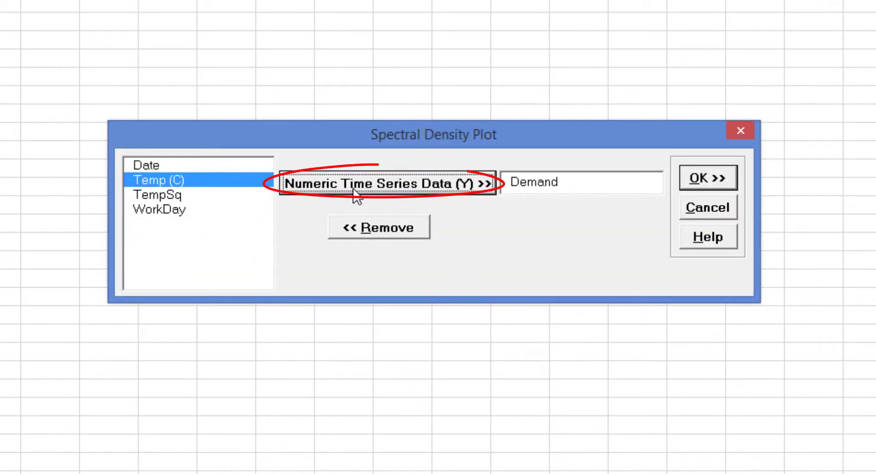
{"action": "left_click", "coordinate": [707, 179]}
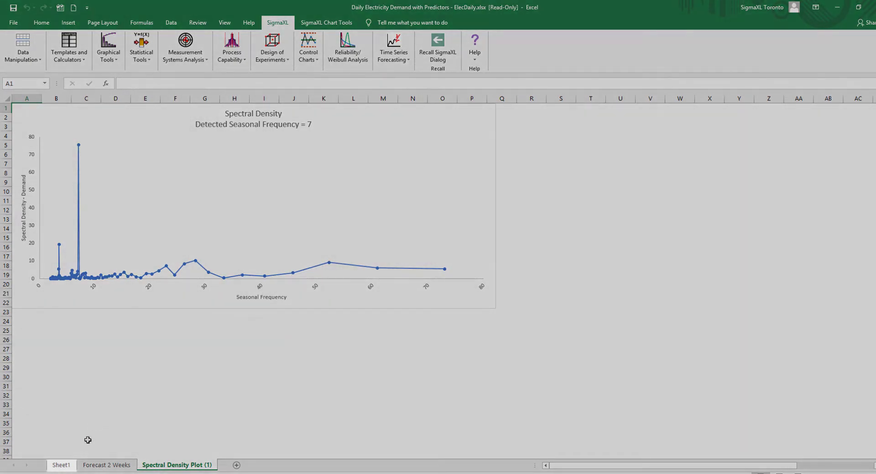
From the data sheet, create ACF/PACF plots of Demand with an automatic number of lags and seasonal frequency 7
{"action": "left_click", "coordinate": [61, 465]}
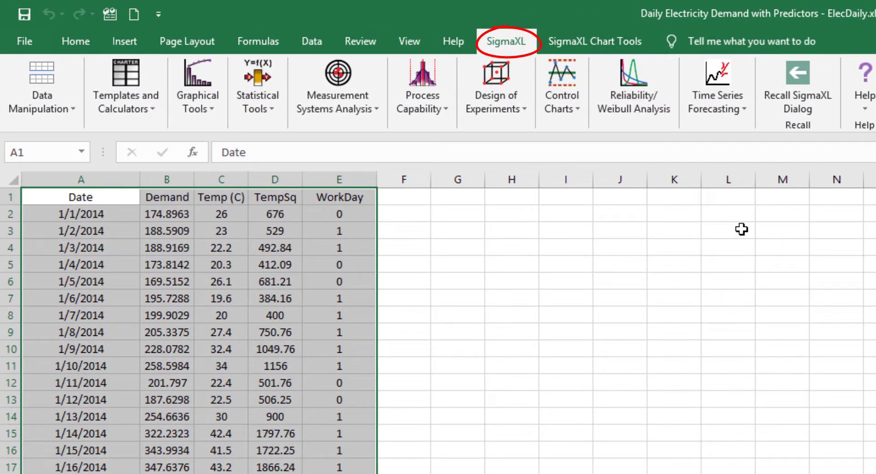
{"action": "left_click", "coordinate": [730, 111]}
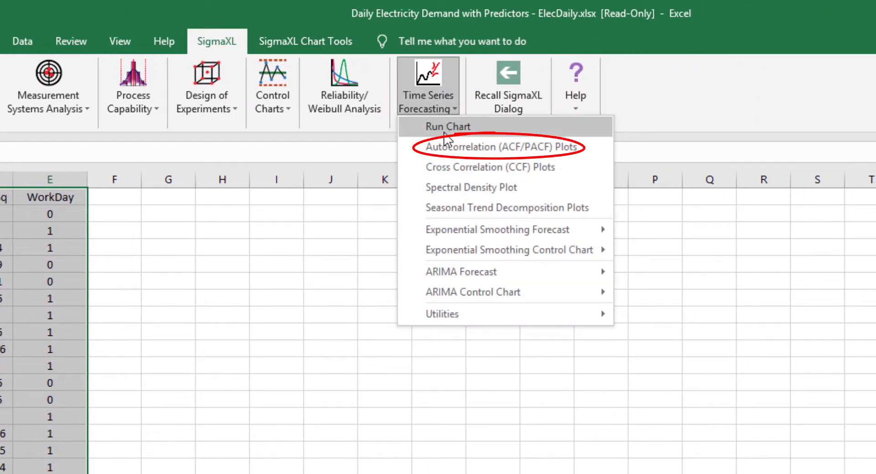
{"action": "left_click", "coordinate": [435, 147]}
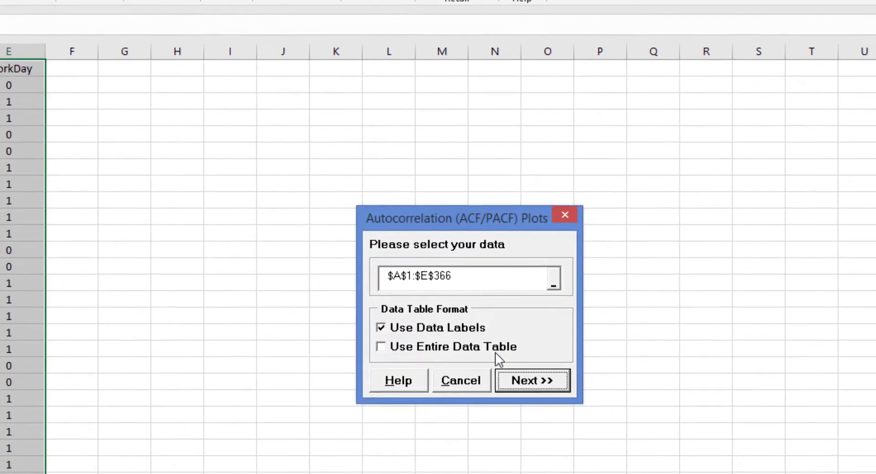
{"action": "left_click", "coordinate": [543, 381]}
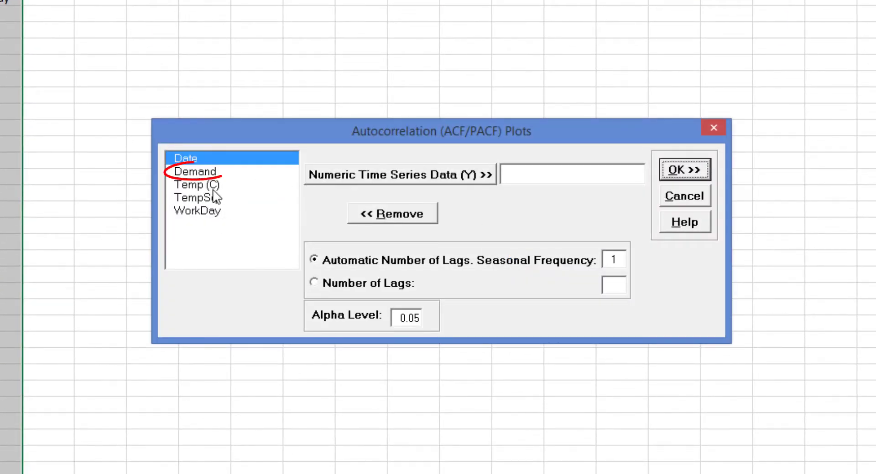
{"action": "left_click", "coordinate": [232, 173]}
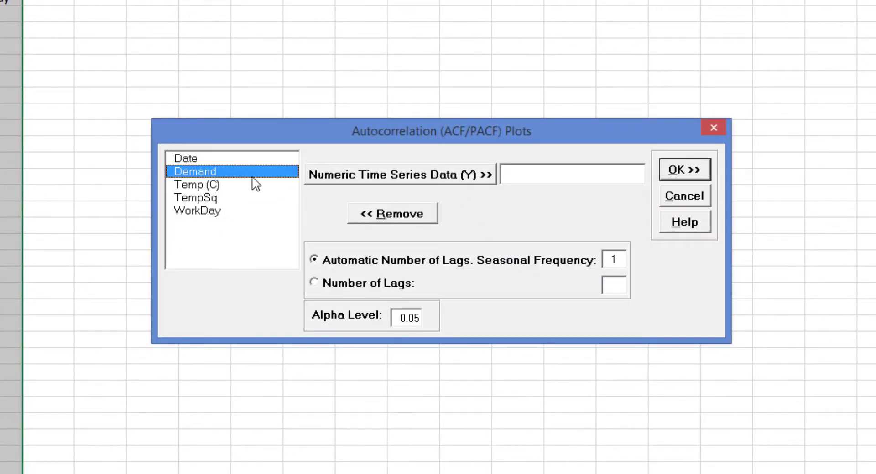
{"action": "left_click", "coordinate": [403, 177]}
{"action": "double_click", "coordinate": [623, 258]}
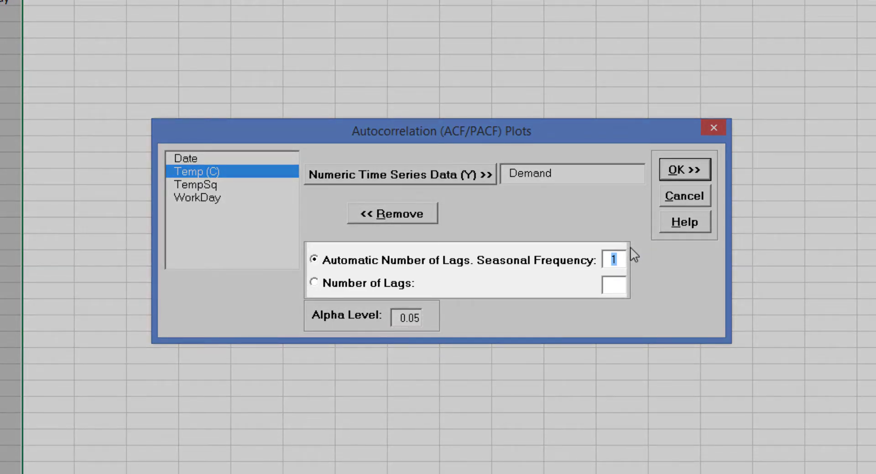
{"action": "type", "text": "7"}
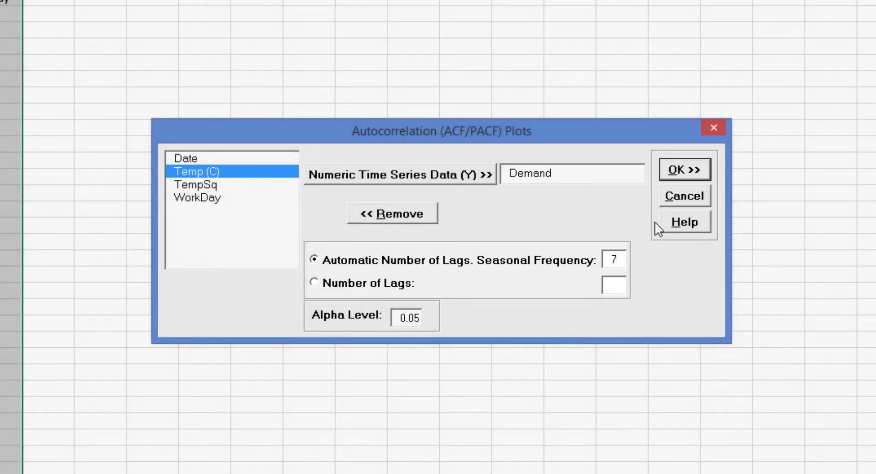
{"action": "left_click", "coordinate": [682, 171]}
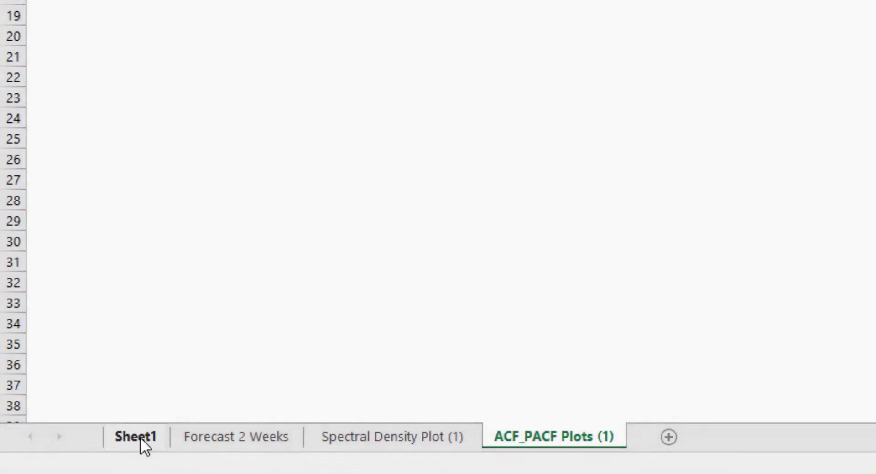
From the data sheet, create seasonal trend decomposition plots of Demand with seasonal frequency 7 - Daily
{"action": "left_click", "coordinate": [141, 437]}
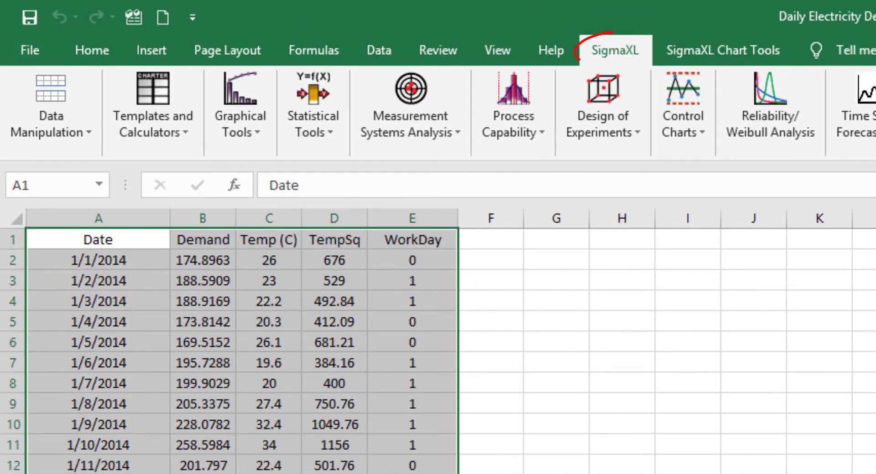
{"action": "left_click", "coordinate": [865, 126]}
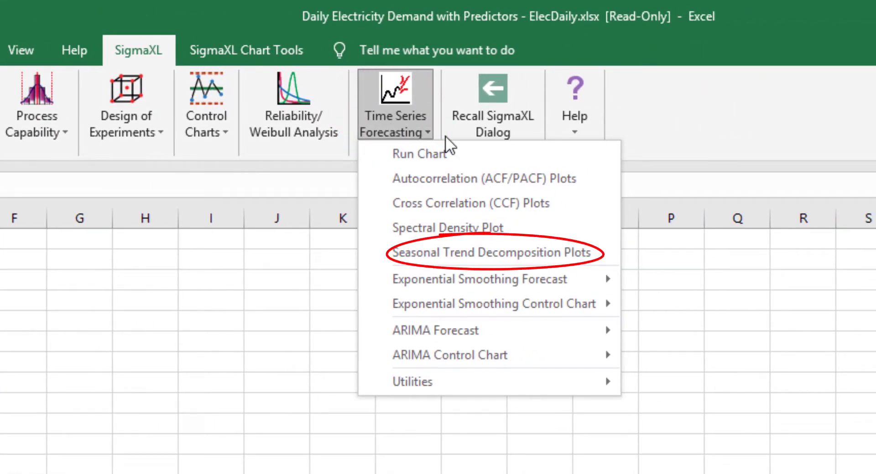
{"action": "left_click", "coordinate": [484, 243]}
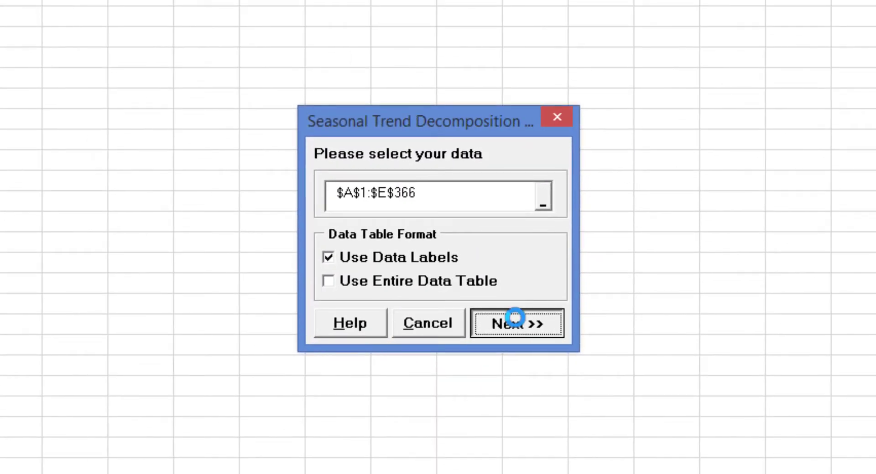
{"action": "left_click", "coordinate": [515, 317]}
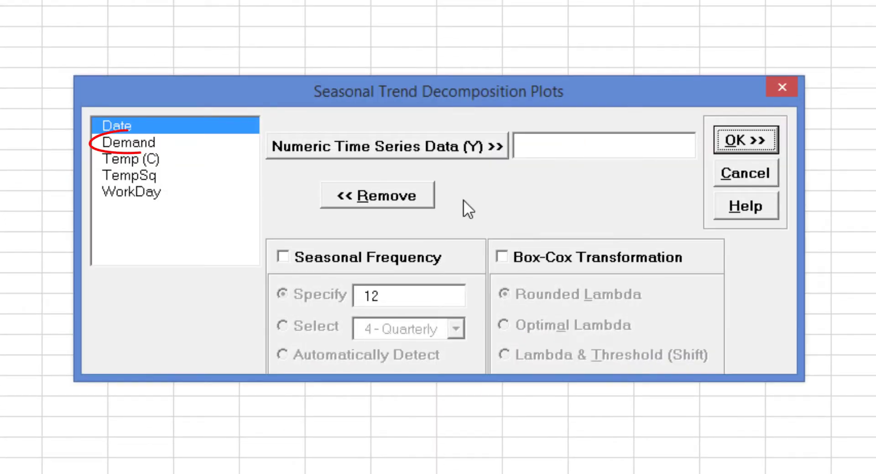
{"action": "left_click", "coordinate": [168, 138]}
{"action": "left_click", "coordinate": [341, 140]}
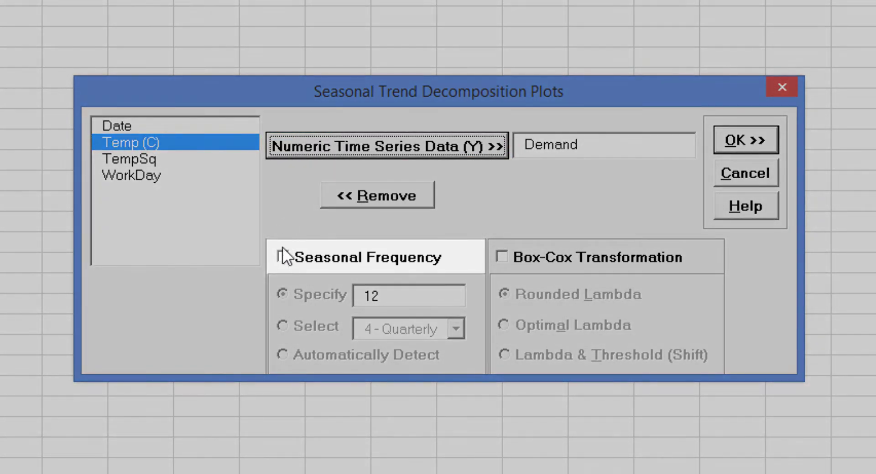
{"action": "left_click", "coordinate": [283, 258]}
{"action": "left_click", "coordinate": [286, 327]}
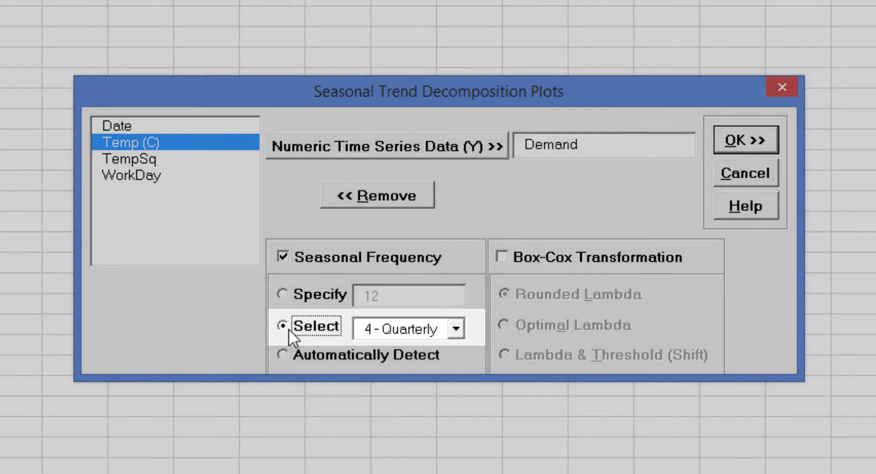
{"action": "left_click", "coordinate": [456, 328]}
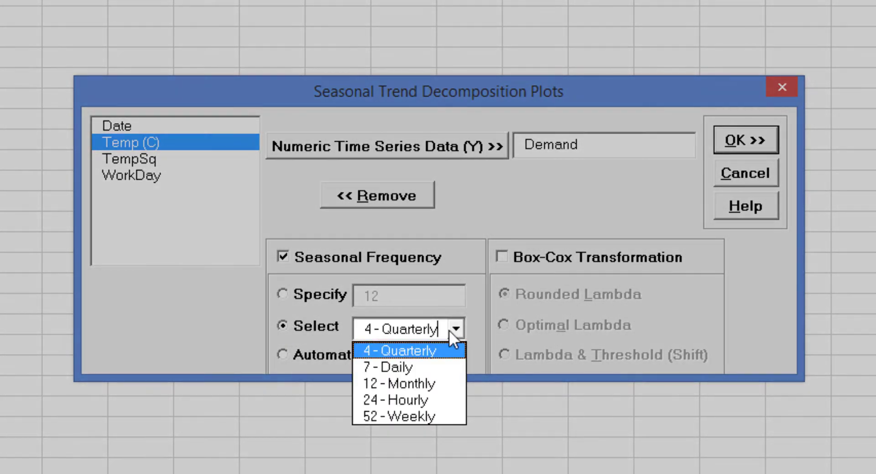
{"action": "left_click", "coordinate": [394, 367]}
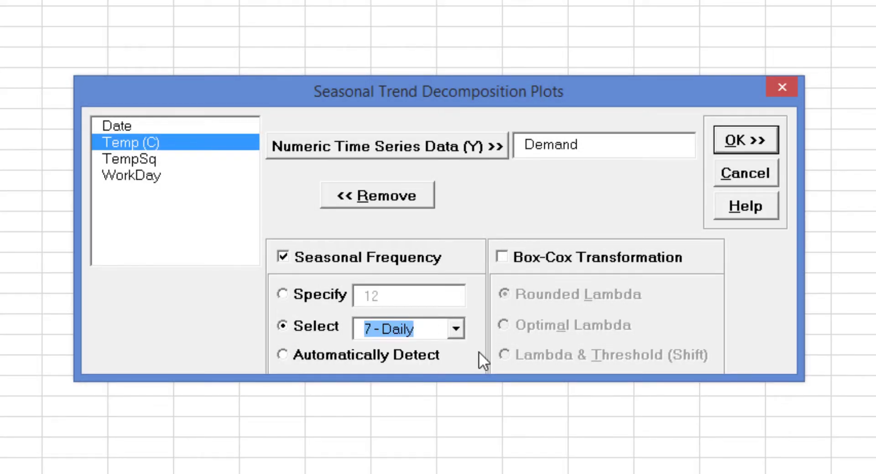
{"action": "left_click", "coordinate": [736, 140]}
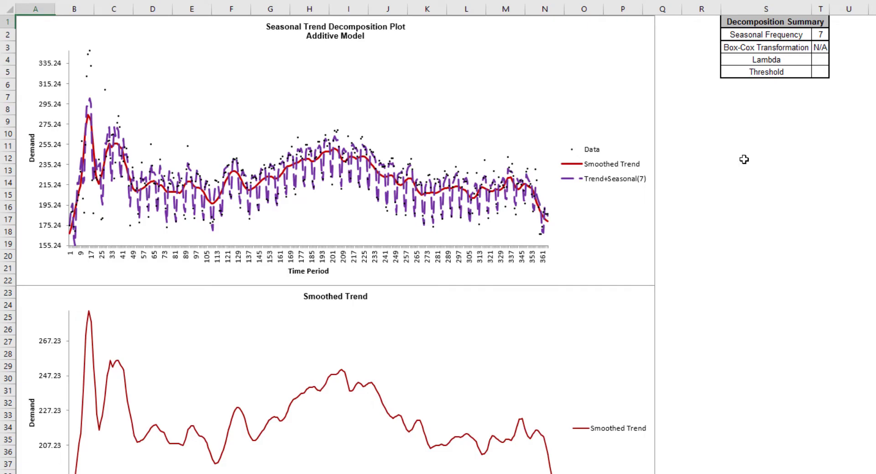
{"action": "scroll", "coordinate": [744, 159], "scroll_direction": "down", "scroll_amount": 3}
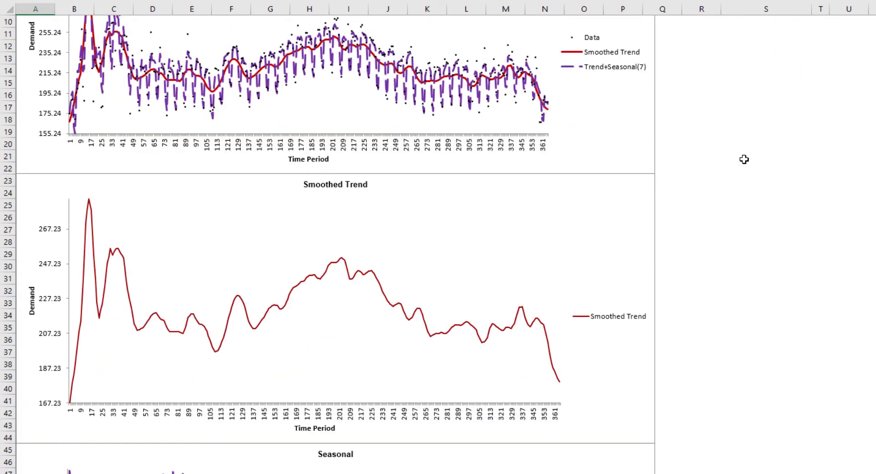
{"action": "scroll", "coordinate": [744, 160], "scroll_direction": "down", "scroll_amount": 10}
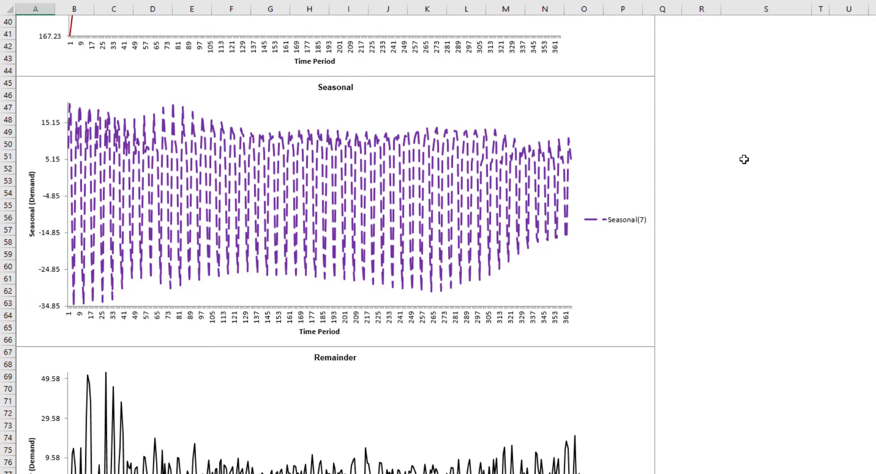
{"action": "scroll", "coordinate": [744, 160], "scroll_direction": "down", "scroll_amount": 7}
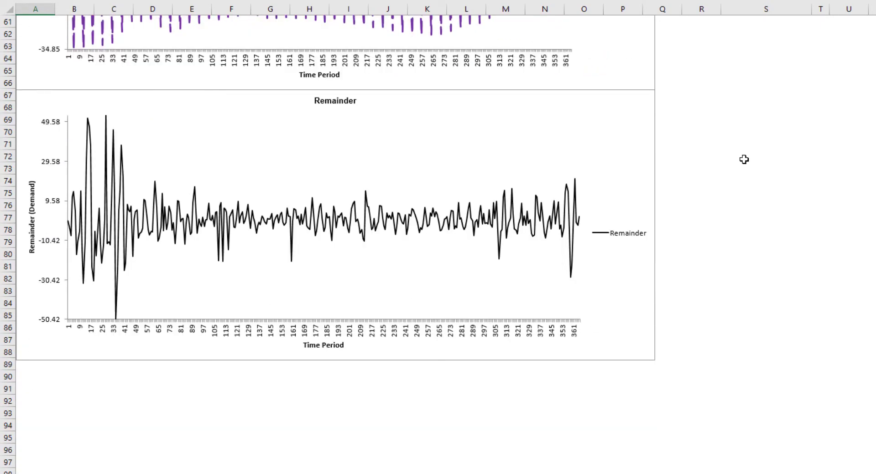
{"action": "scroll", "coordinate": [744, 155], "scroll_direction": "up", "scroll_amount": 20}
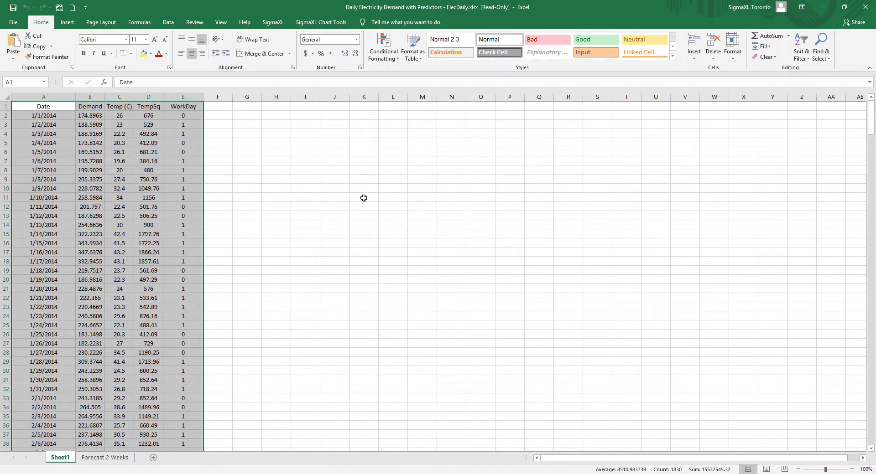
From the Forecast 2 Weeks sheet, open the ARIMA Forecast with Predictors dialog for the data table
{"action": "left_click", "coordinate": [106, 458]}
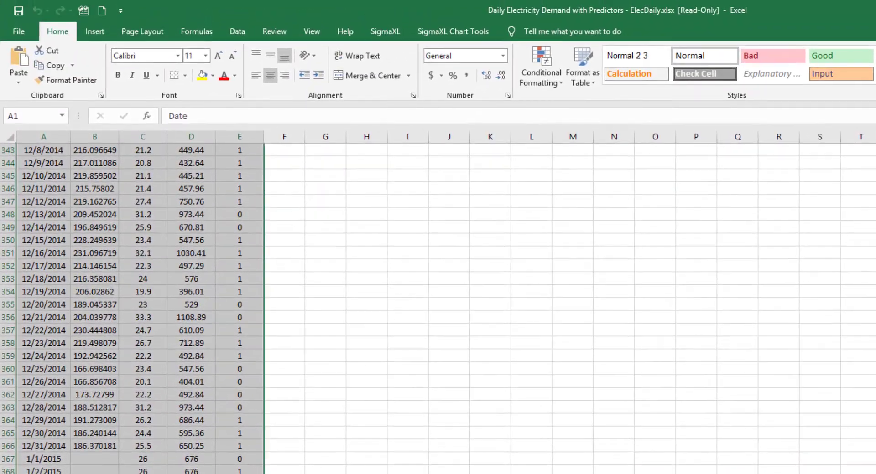
{"action": "left_click", "coordinate": [387, 31]}
{"action": "left_click", "coordinate": [544, 89]}
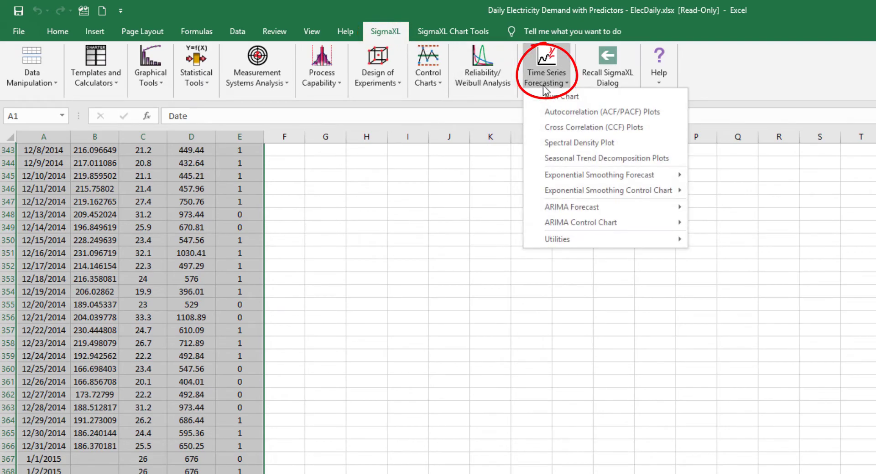
{"action": "mouse_move", "coordinate": [634, 209]}
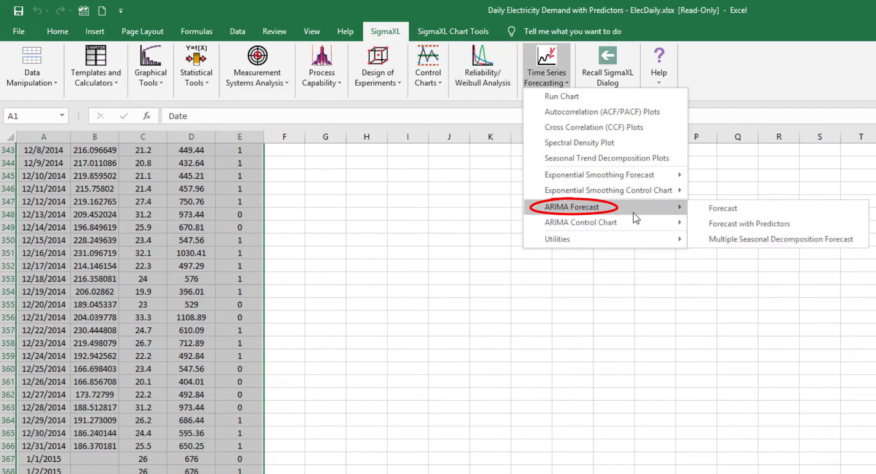
{"action": "left_click", "coordinate": [742, 220]}
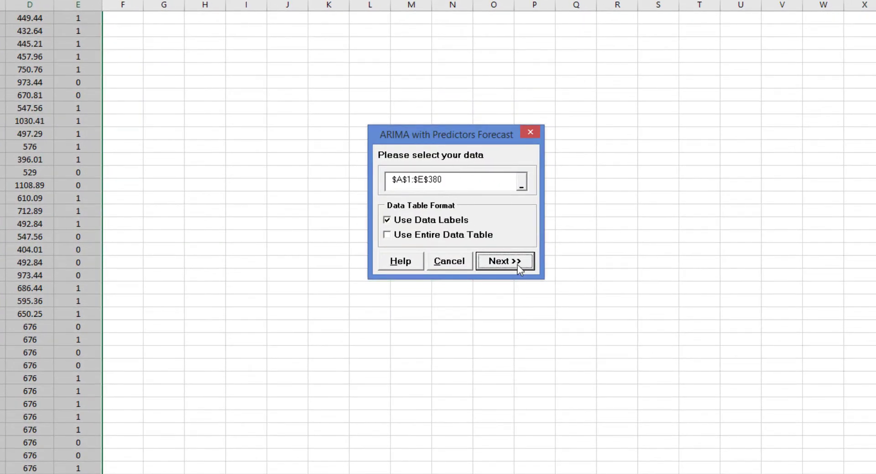
{"action": "left_click", "coordinate": [517, 264]}
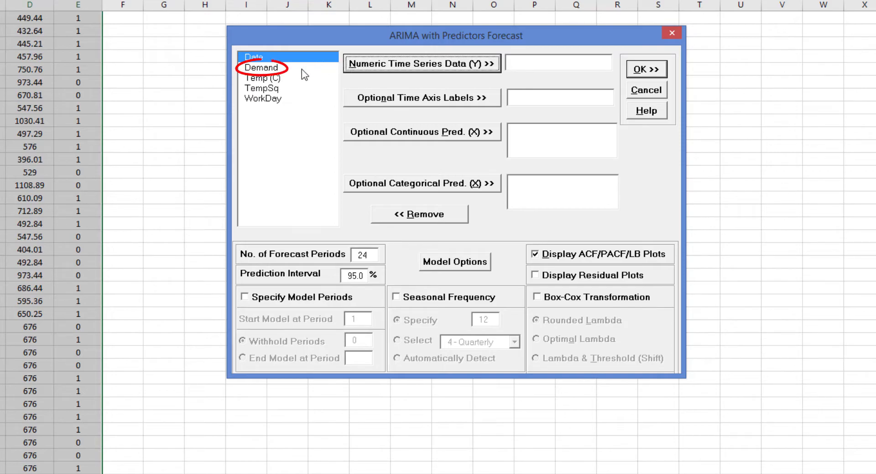
Assign Demand as the numeric time series data and Date as the time axis labels
{"action": "left_click", "coordinate": [302, 69]}
{"action": "left_click", "coordinate": [428, 68]}
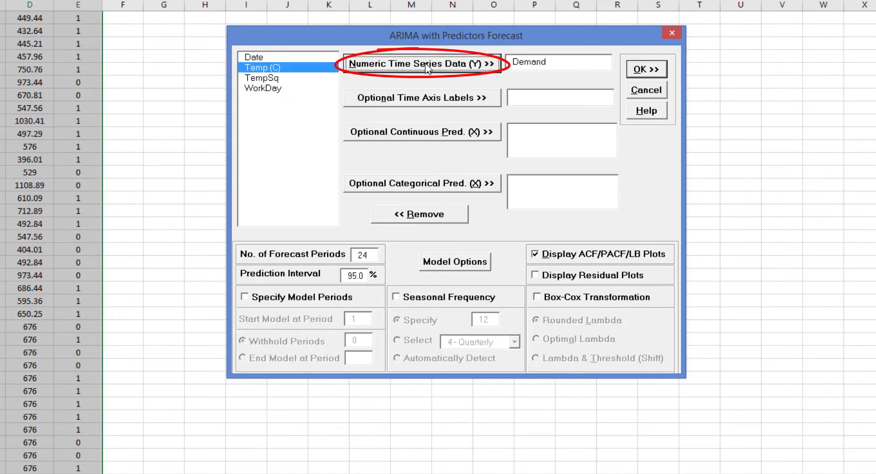
{"action": "left_click", "coordinate": [277, 58]}
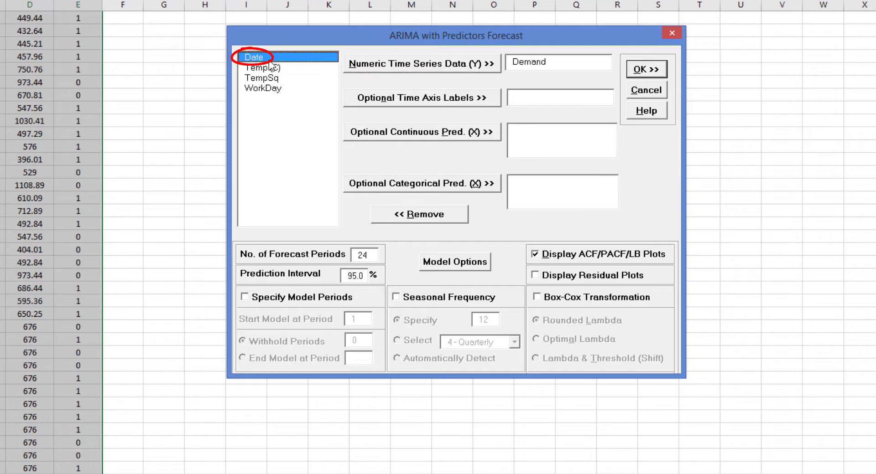
{"action": "left_click", "coordinate": [456, 99]}
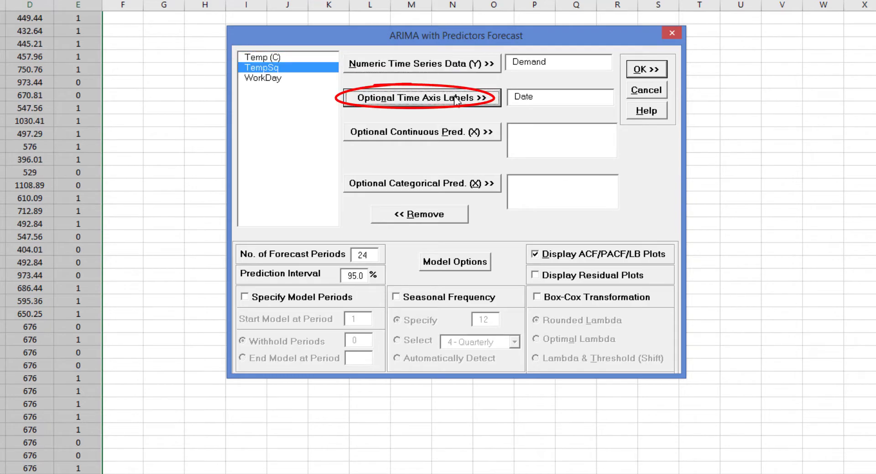
Add Temp (C) and TempSq as continuous predictors and WorkDay as a categorical predictor
{"action": "left_click", "coordinate": [280, 56]}
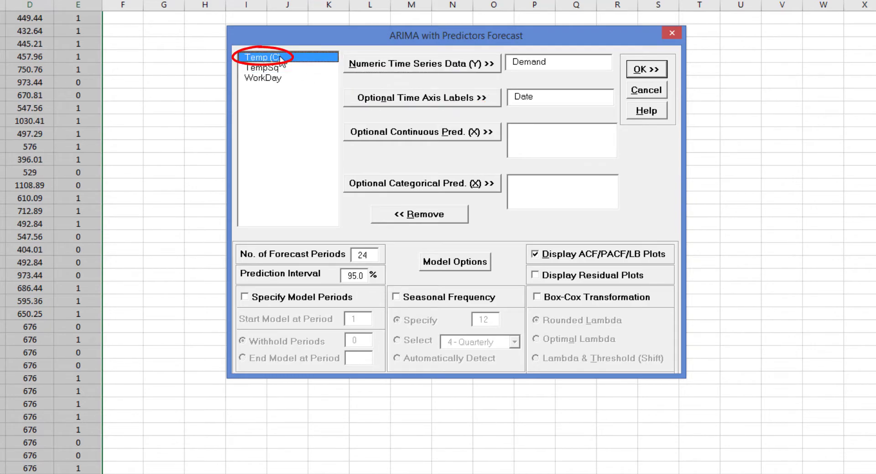
{"action": "left_click", "coordinate": [452, 136]}
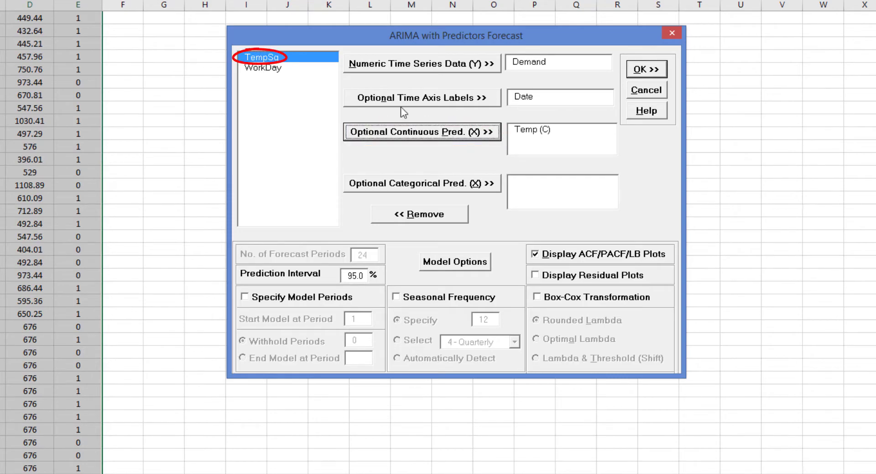
{"action": "left_click", "coordinate": [452, 136]}
{"action": "left_click", "coordinate": [305, 60]}
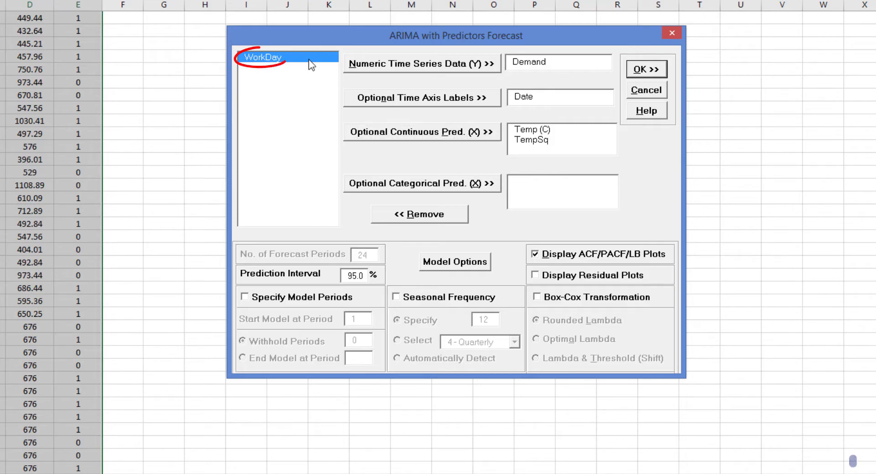
{"action": "left_click", "coordinate": [445, 185]}
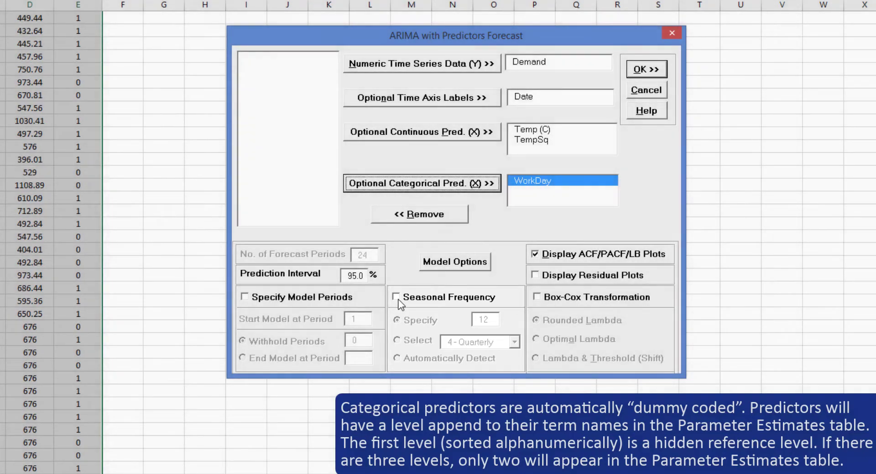
Enable seasonal frequency with 7 - Daily selected, and turn on residual plots
{"action": "left_click", "coordinate": [396, 299]}
{"action": "left_click", "coordinate": [397, 341]}
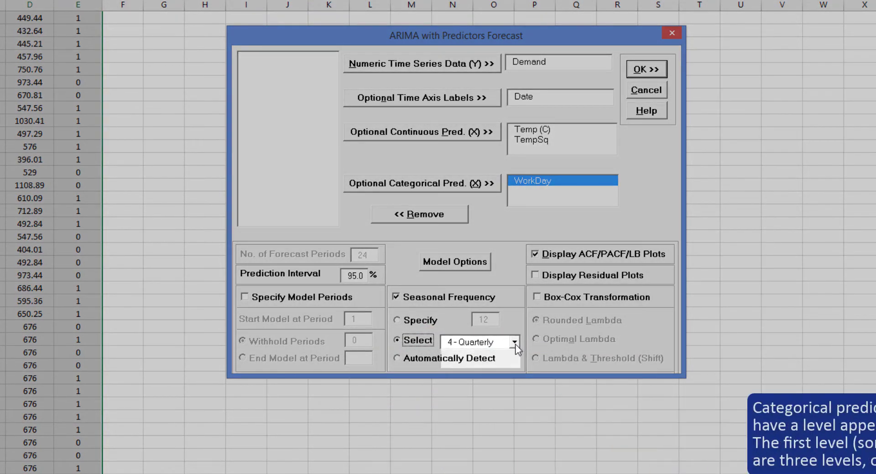
{"action": "left_click", "coordinate": [514, 342]}
{"action": "left_click", "coordinate": [490, 368]}
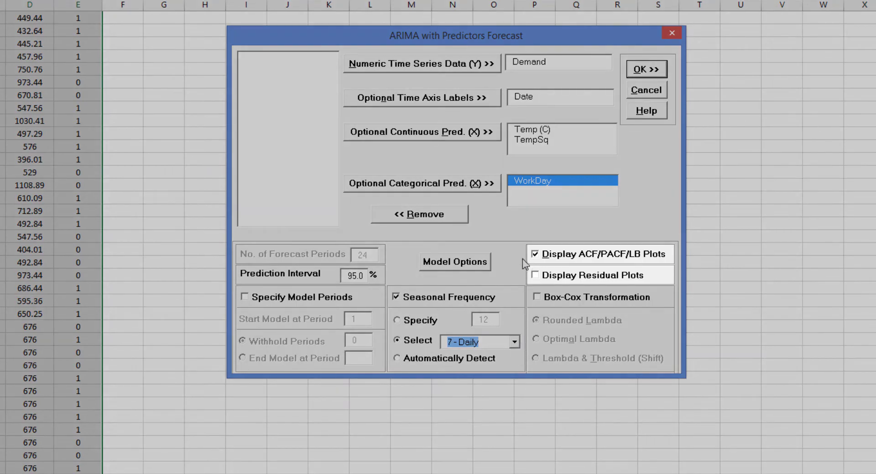
{"action": "left_click", "coordinate": [536, 277]}
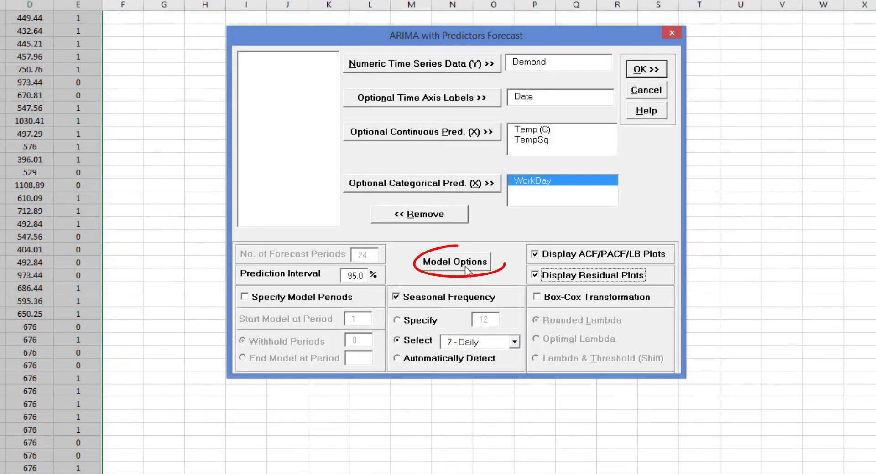
Keep automatic model selection in the model options and run the ARIMA forecast
{"action": "left_click", "coordinate": [462, 267]}
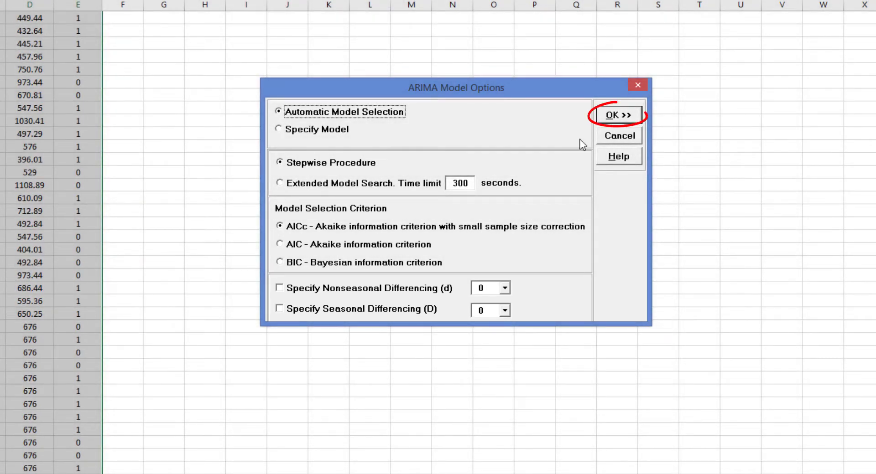
{"action": "left_click", "coordinate": [618, 115]}
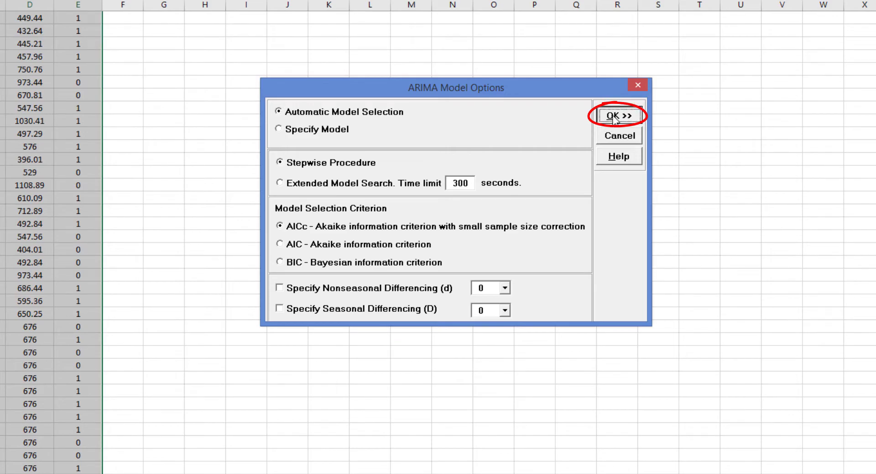
{"action": "left_click", "coordinate": [646, 69]}
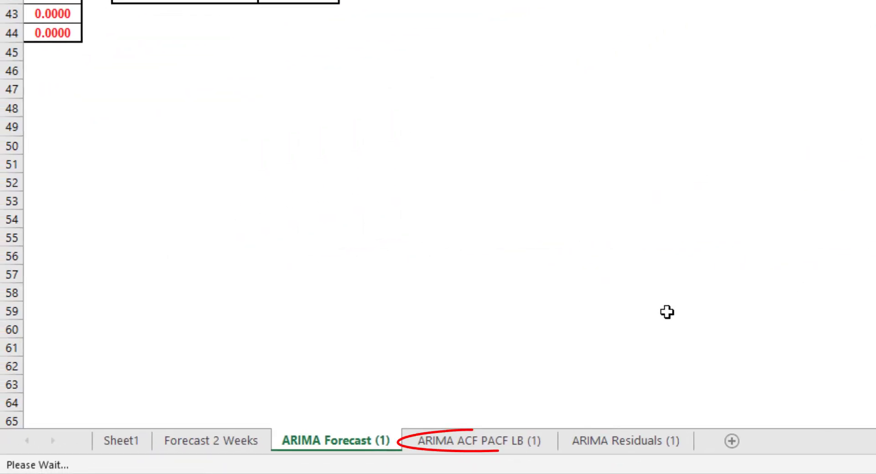
Review the ARIMA ACF/PACF/LB plots sheet and the ARIMA residuals sheet
{"action": "left_click", "coordinate": [473, 448]}
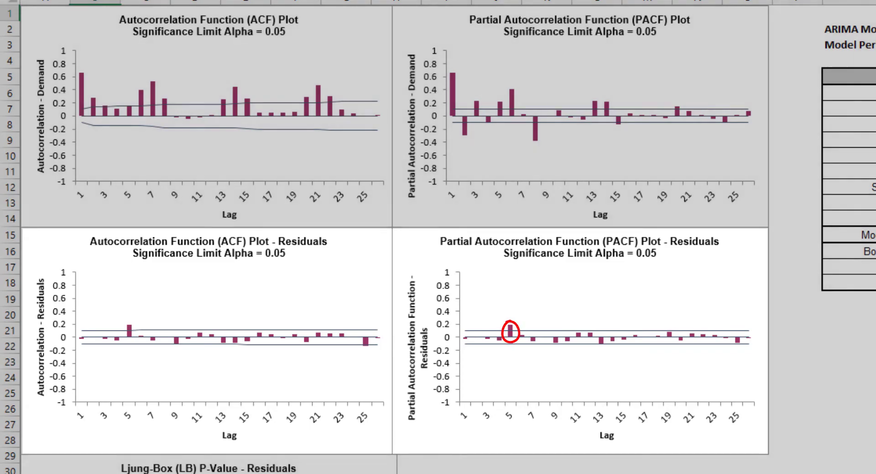
{"action": "scroll", "coordinate": [438, 237], "scroll_direction": "down", "scroll_amount": 1}
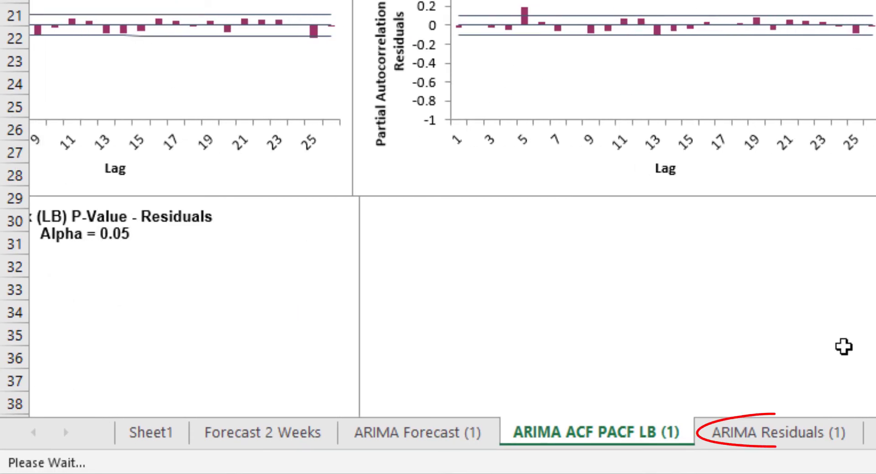
{"action": "left_click", "coordinate": [781, 442]}
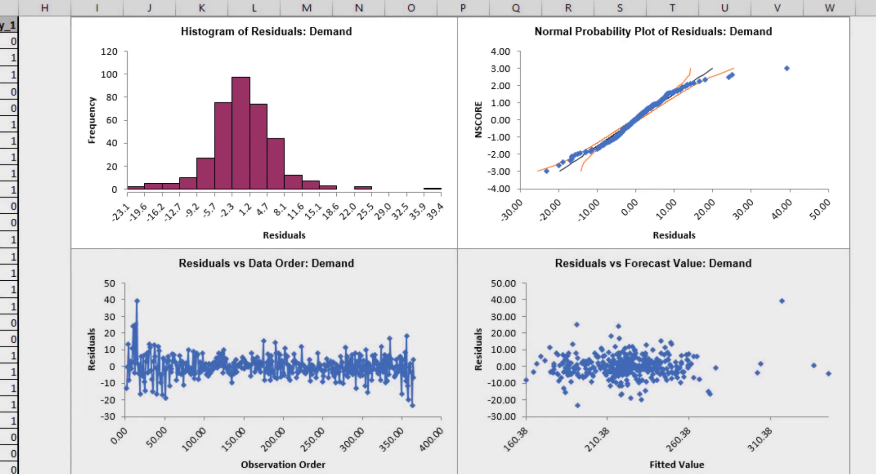
{"action": "scroll", "coordinate": [438, 246], "scroll_direction": "down", "scroll_amount": 2}
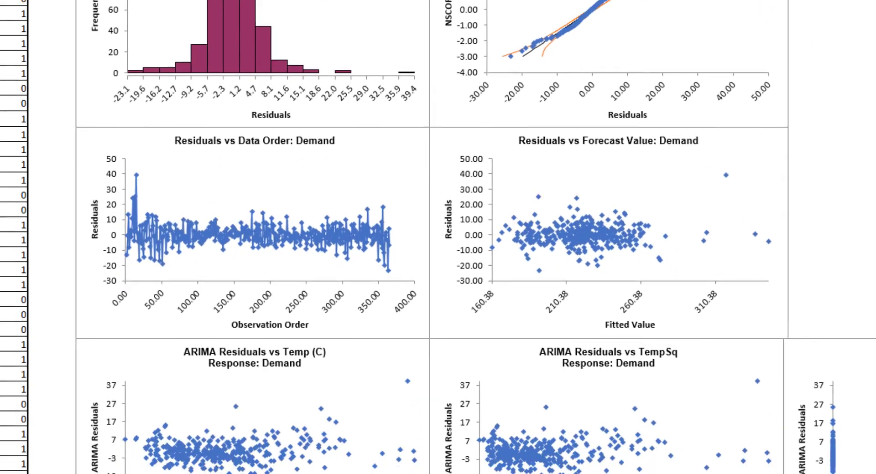